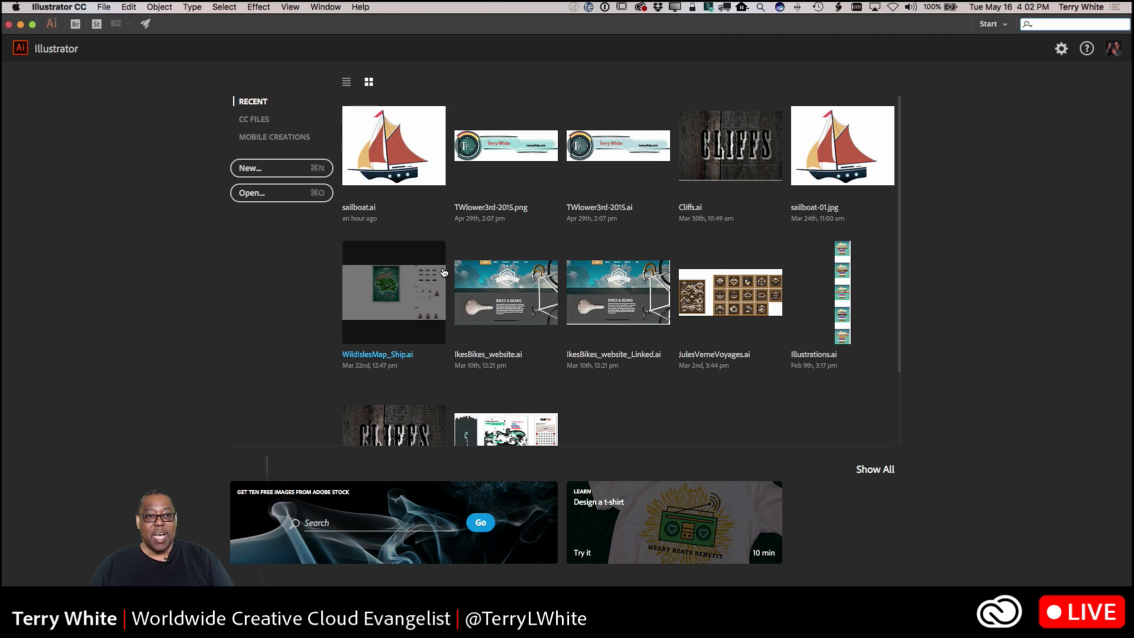
- Set up a new document: Letter preset, landscape 11 x 8.5 in, 4 artboards, RGB Color
{"action": "left_click", "coordinate": [278, 169]}
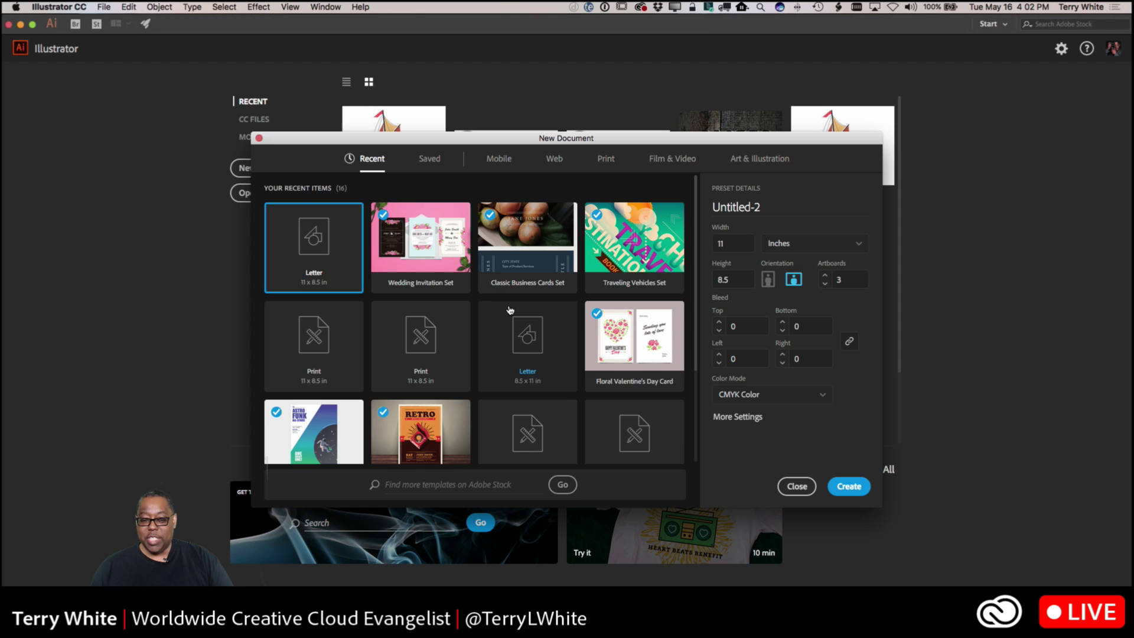
{"action": "scroll", "coordinate": [508, 308], "scroll_direction": "down", "scroll_amount": 3}
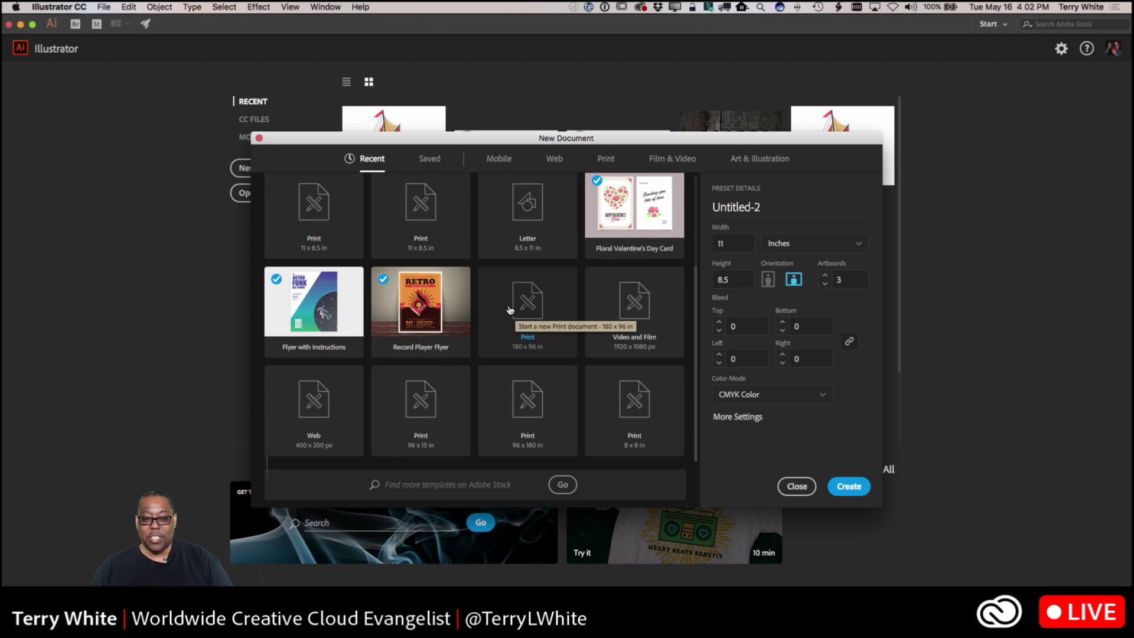
{"action": "scroll", "coordinate": [510, 309], "scroll_direction": "up", "scroll_amount": 3}
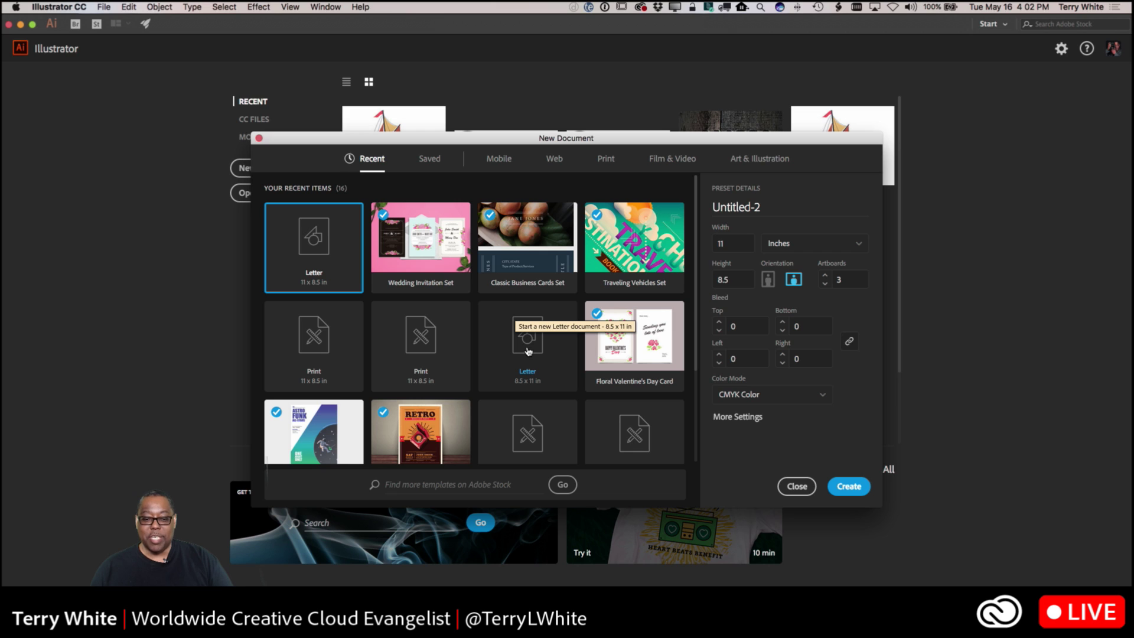
{"action": "left_click", "coordinate": [528, 351]}
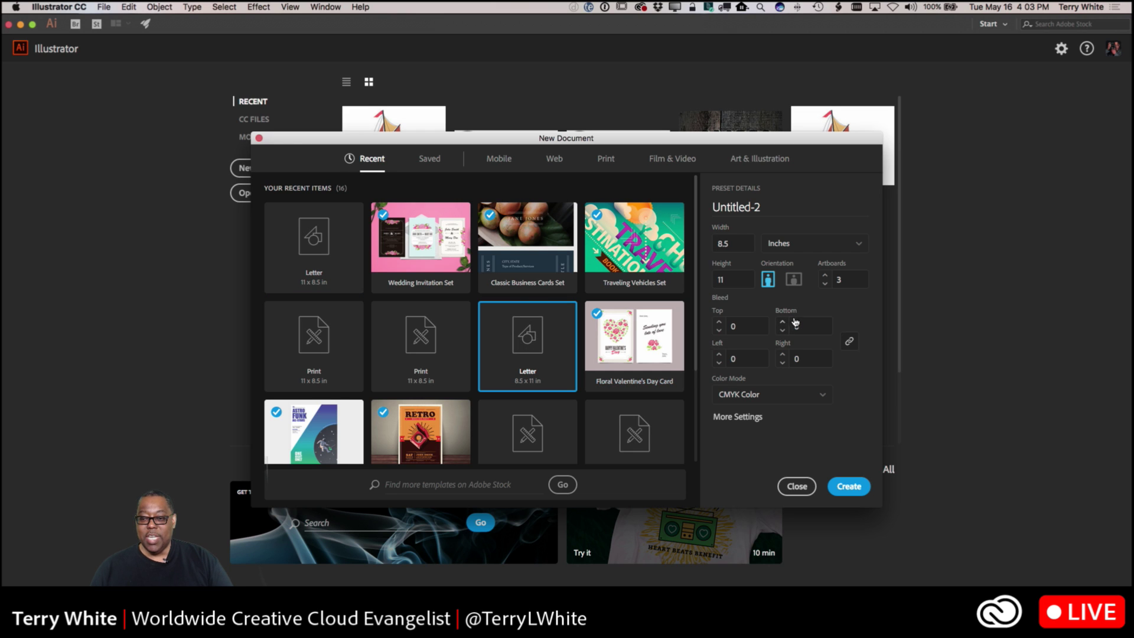
{"action": "left_click", "coordinate": [794, 281]}
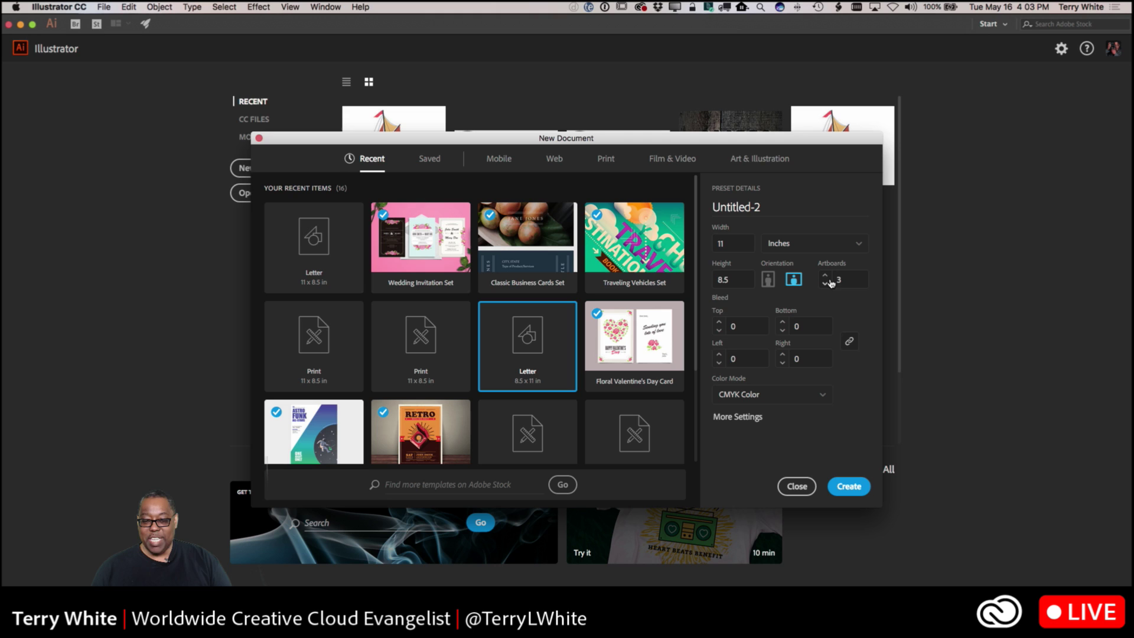
{"action": "left_click", "coordinate": [826, 275]}
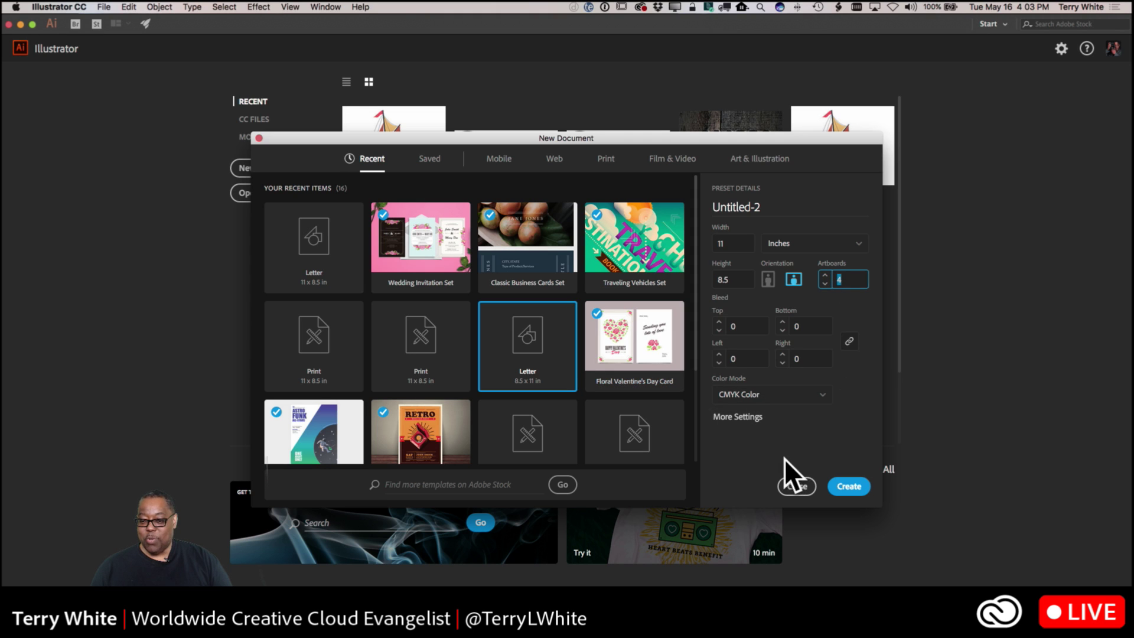
{"action": "left_click", "coordinate": [824, 396]}
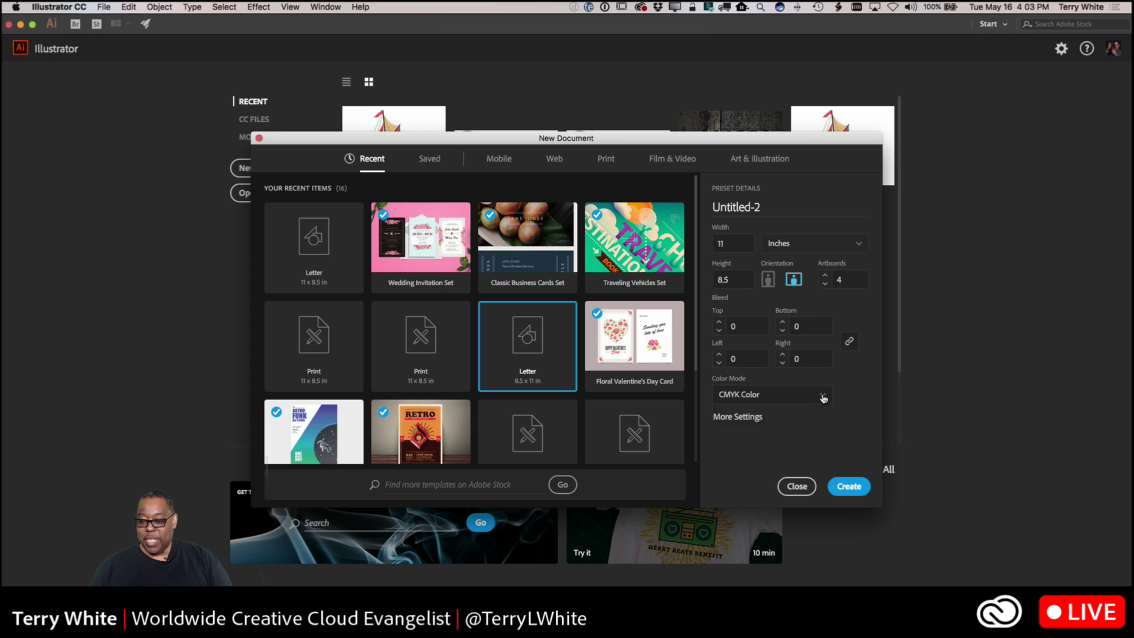
{"action": "left_click", "coordinate": [800, 419]}
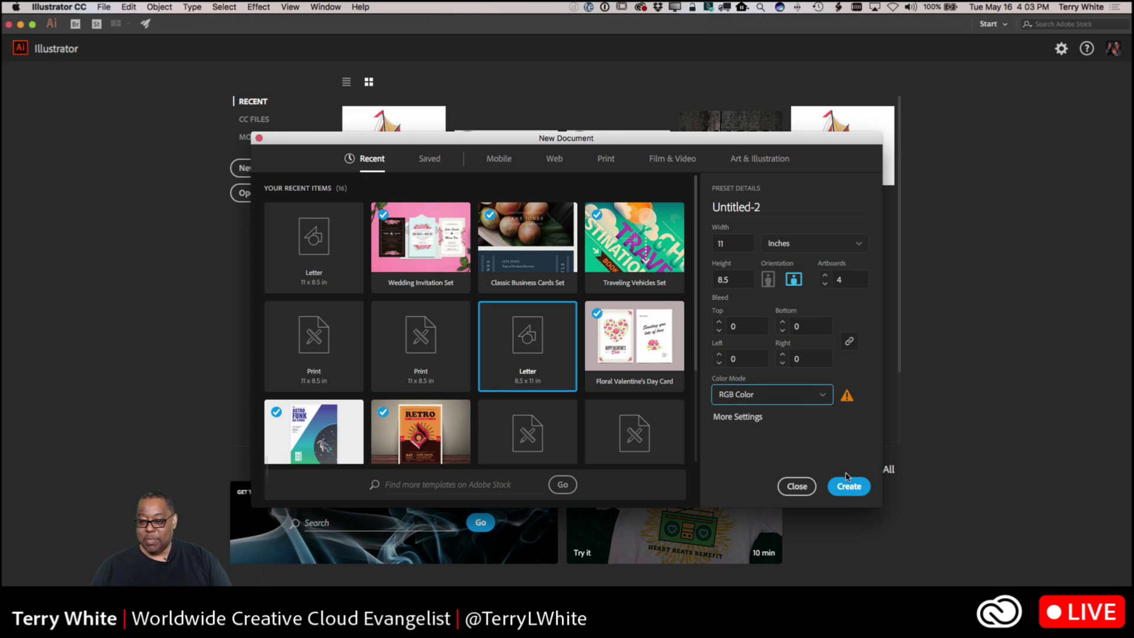
- Create the Untitled-2 document from these New Document settings
{"action": "left_click", "coordinate": [838, 487]}
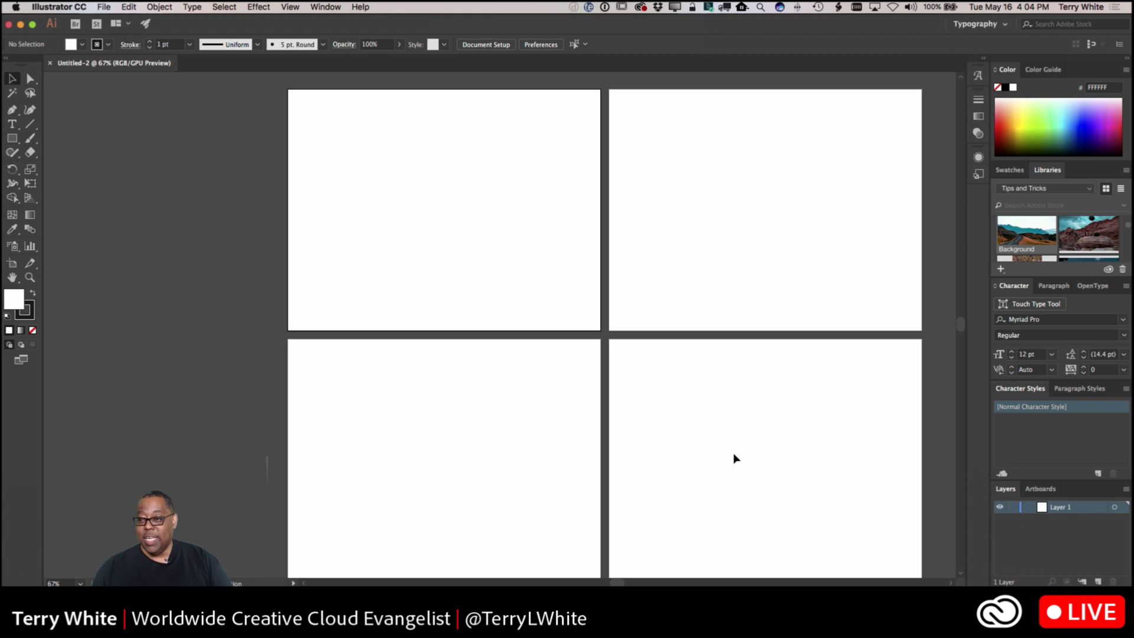
- Float and enlarge the Libraries panel and switch it to the Adobe Stock library
{"action": "left_click_drag", "start_coordinate": [1051, 172], "coordinate": [792, 188]}
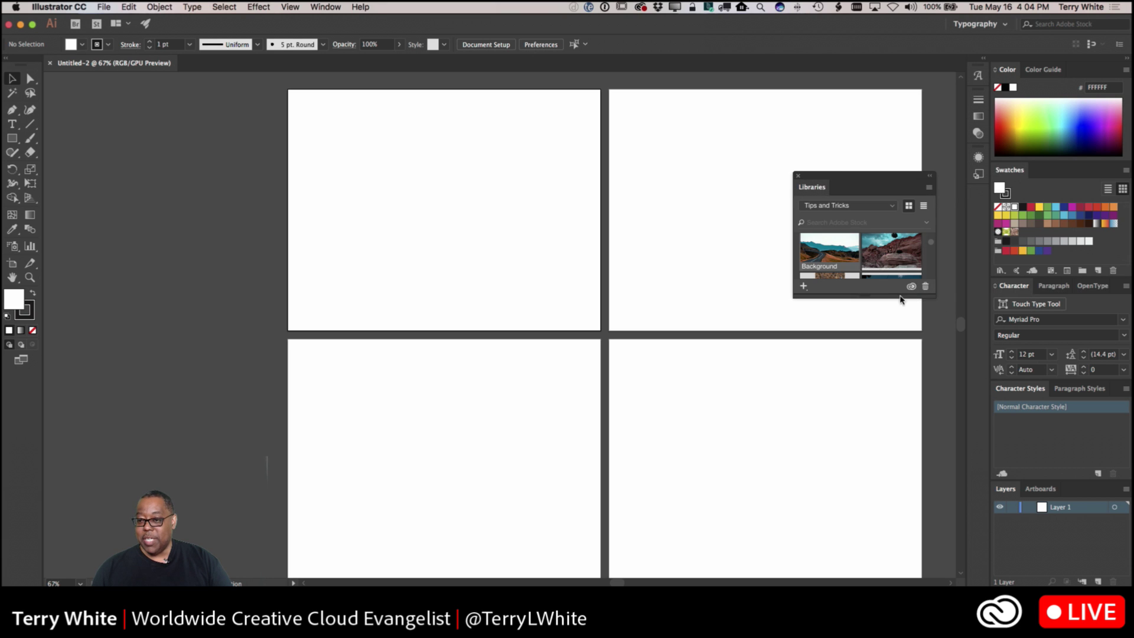
{"action": "left_click_drag", "start_coordinate": [884, 297], "coordinate": [893, 509]}
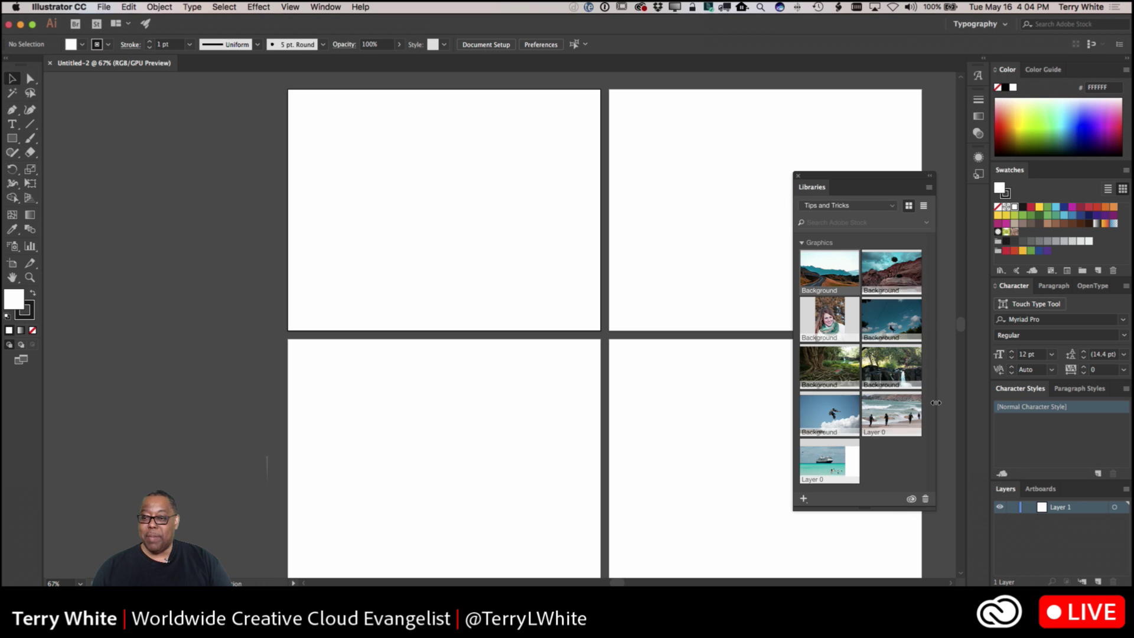
{"action": "left_click", "coordinate": [885, 208]}
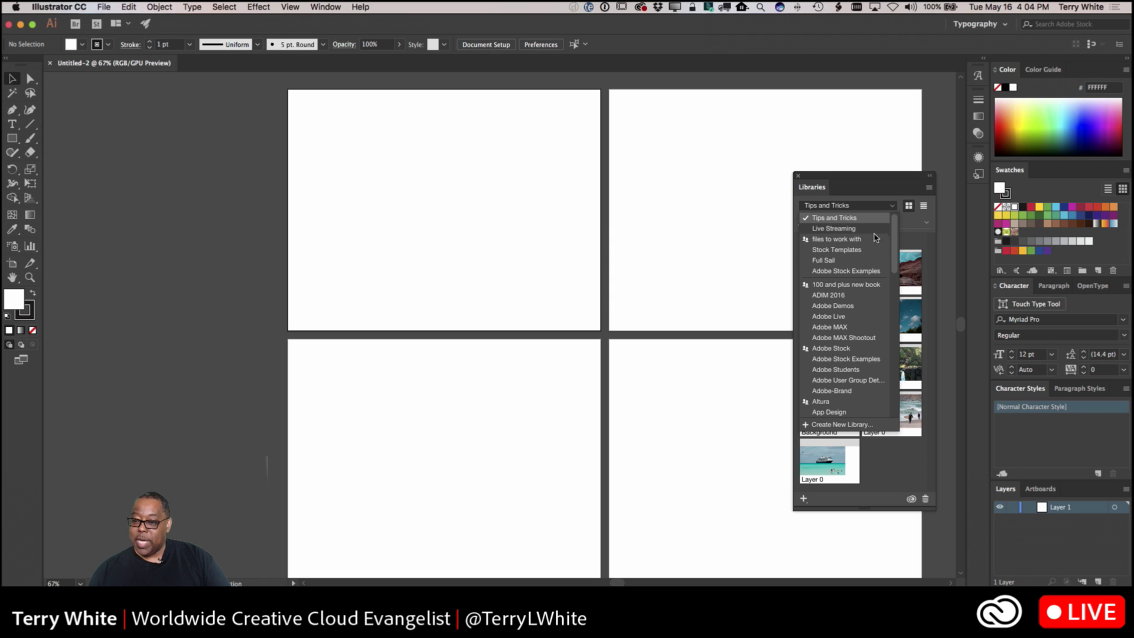
{"action": "left_click", "coordinate": [849, 348]}
{"action": "scroll", "coordinate": [892, 354], "scroll_direction": "down", "scroll_amount": 3}
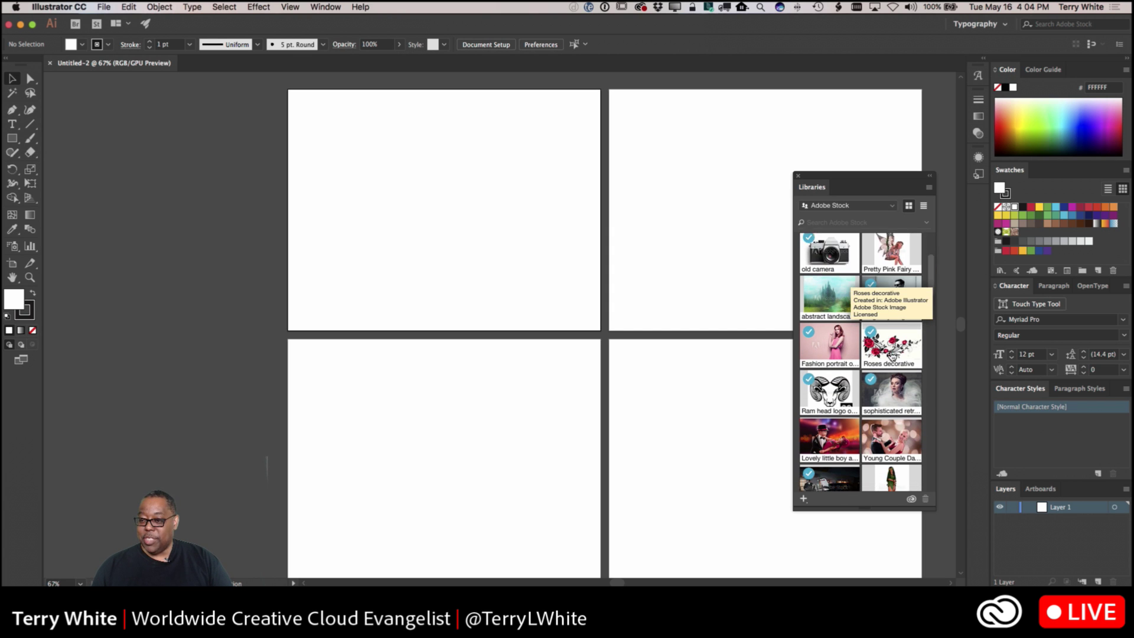
{"action": "scroll", "coordinate": [892, 355], "scroll_direction": "down", "scroll_amount": 1}
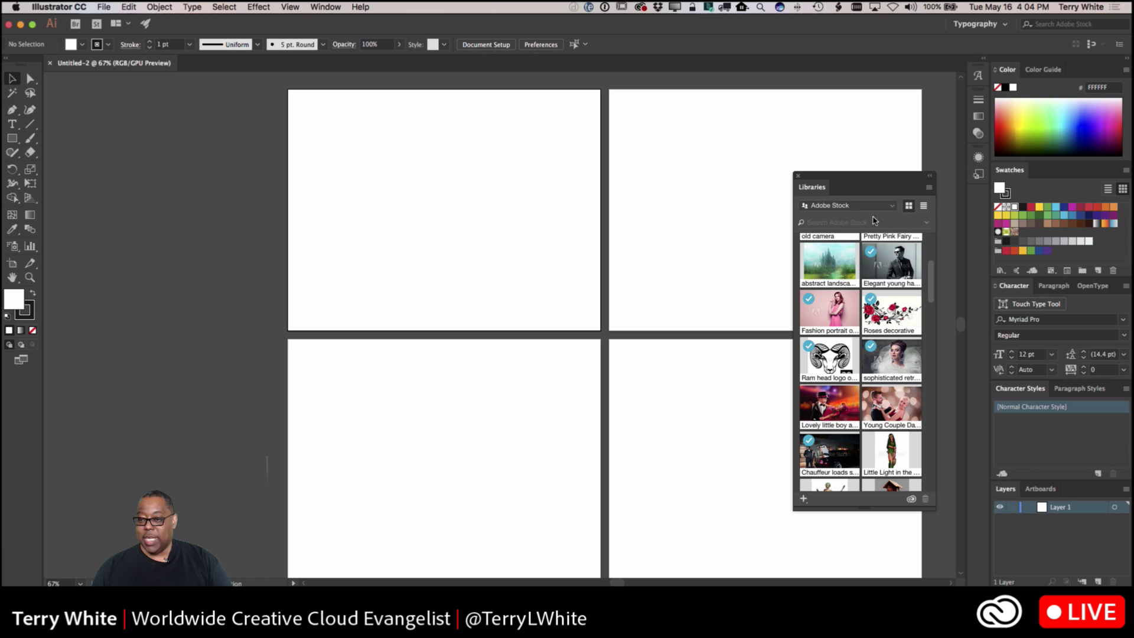
{"action": "left_click_drag", "start_coordinate": [882, 176], "coordinate": [963, 142]}
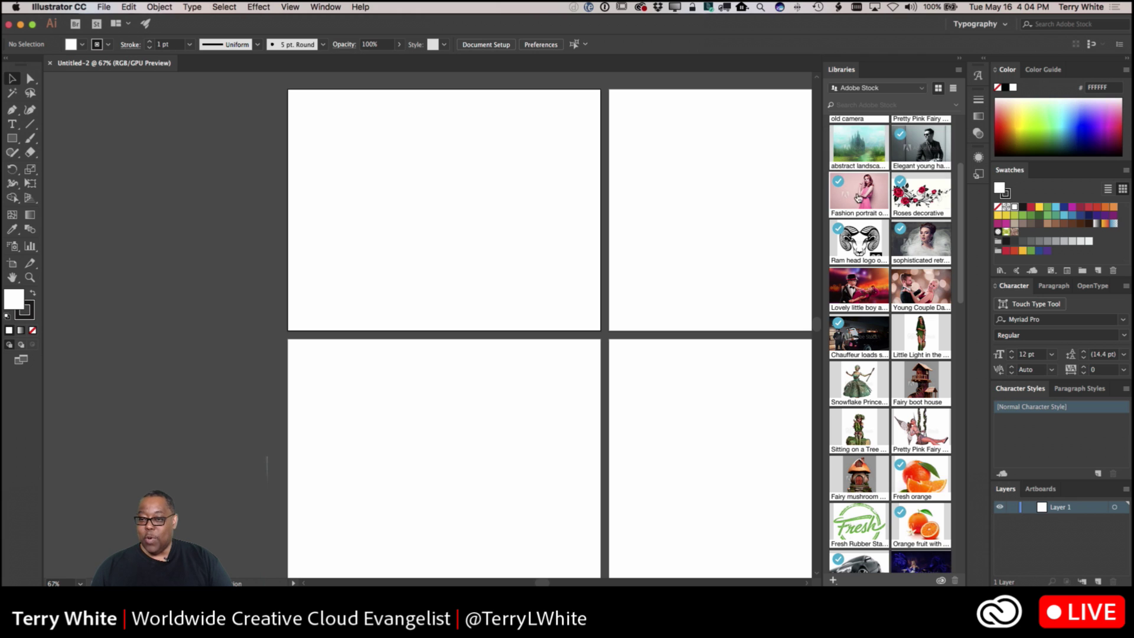
- Drag the Fashion portrait stock photo onto the top-left artboard and scale it to fit
{"action": "left_click_drag", "start_coordinate": [858, 197], "coordinate": [444, 248]}
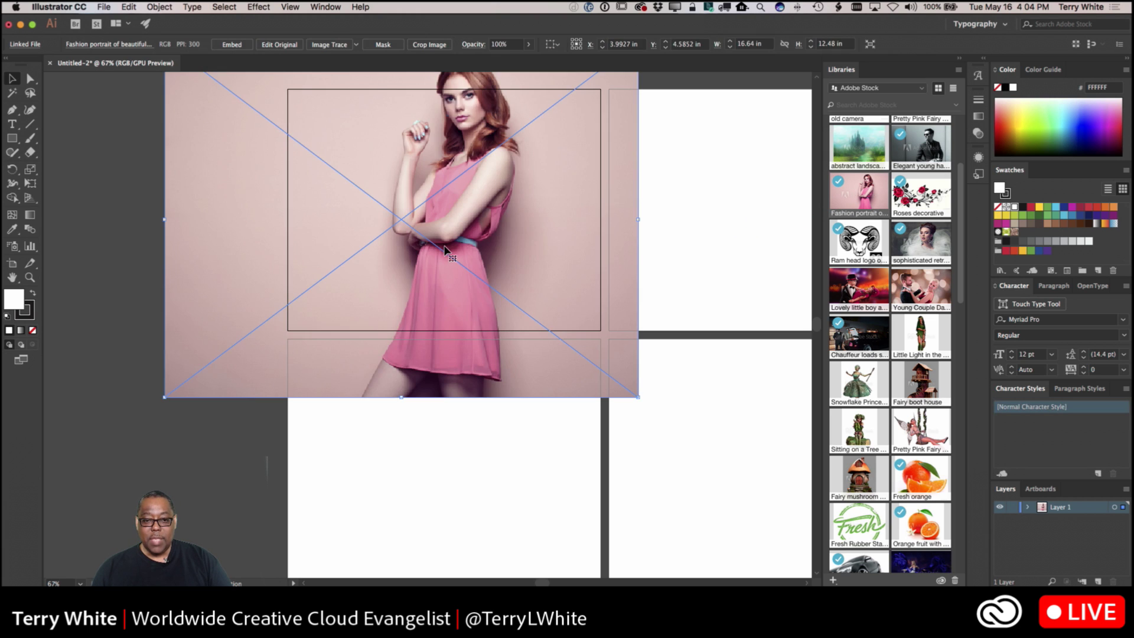
{"action": "left_click_drag", "start_coordinate": [518, 214], "coordinate": [630, 243]}
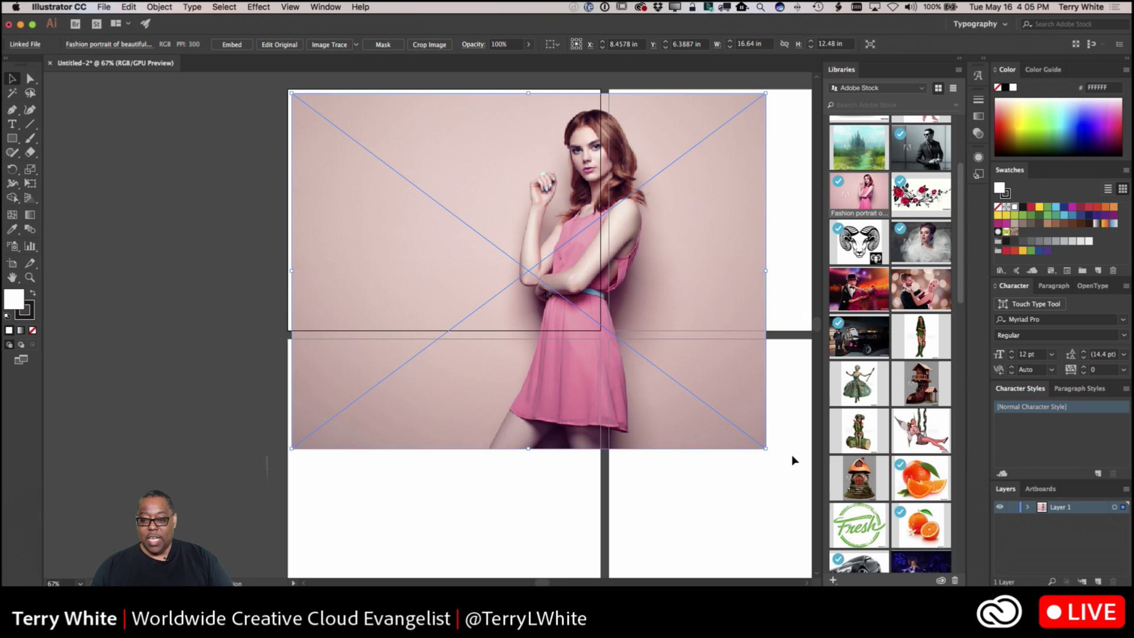
{"action": "left_click_drag", "start_coordinate": [767, 450], "coordinate": [601, 353]}
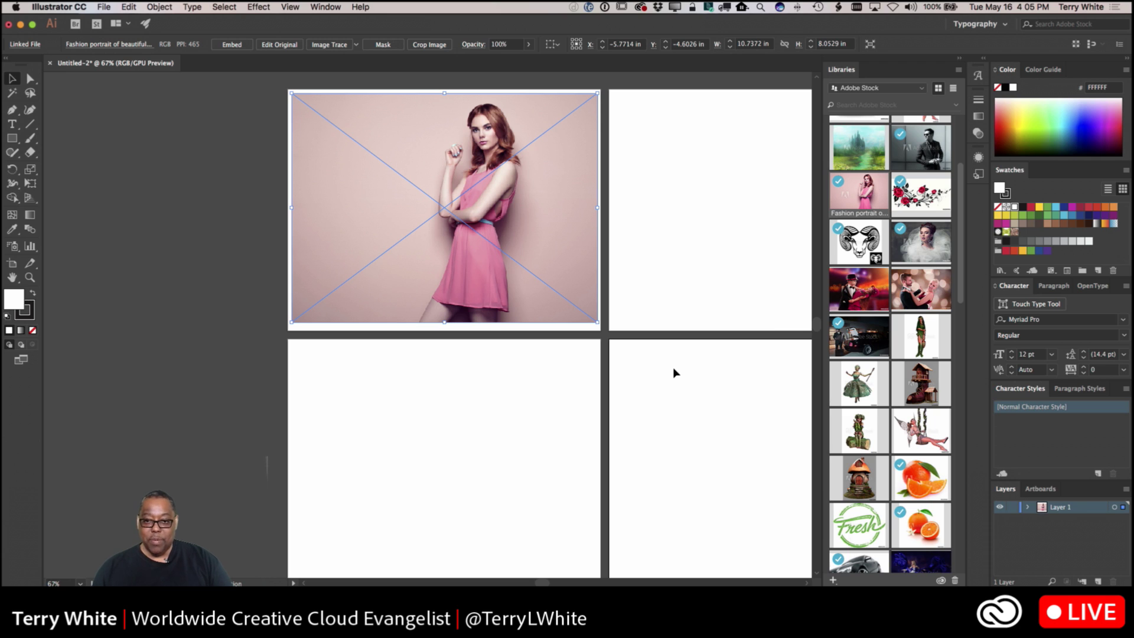
{"action": "left_click", "coordinate": [678, 313]}
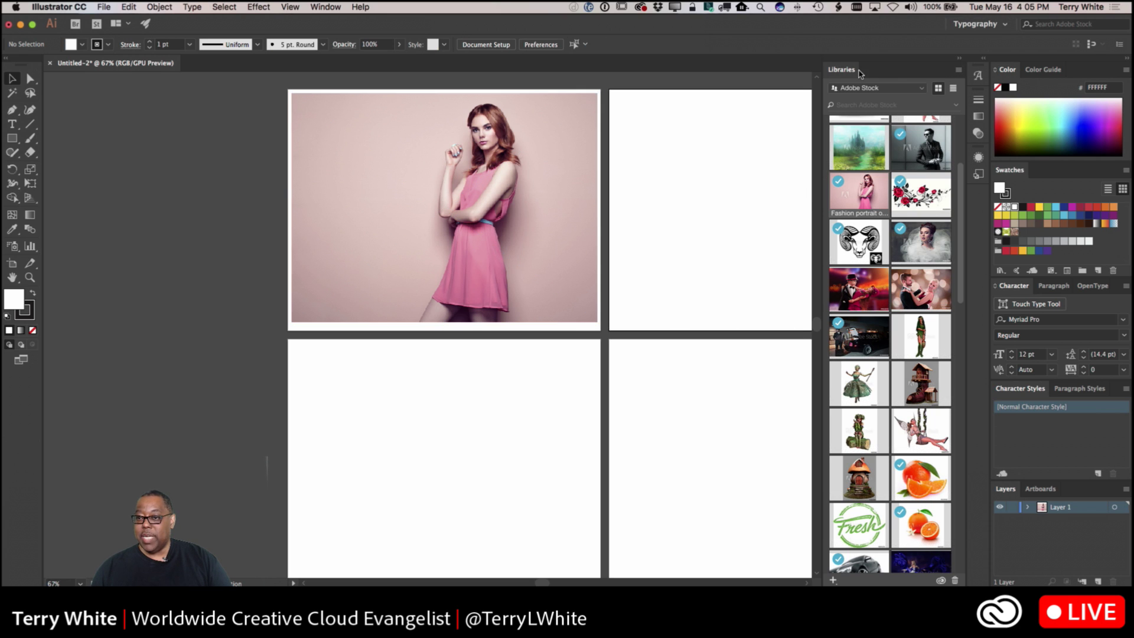
- Dock the Libraries panel and place the canyon photo TWP-landscape-20.jpg on the top-right artboard
{"action": "left_click_drag", "start_coordinate": [843, 70], "coordinate": [1042, 177]}
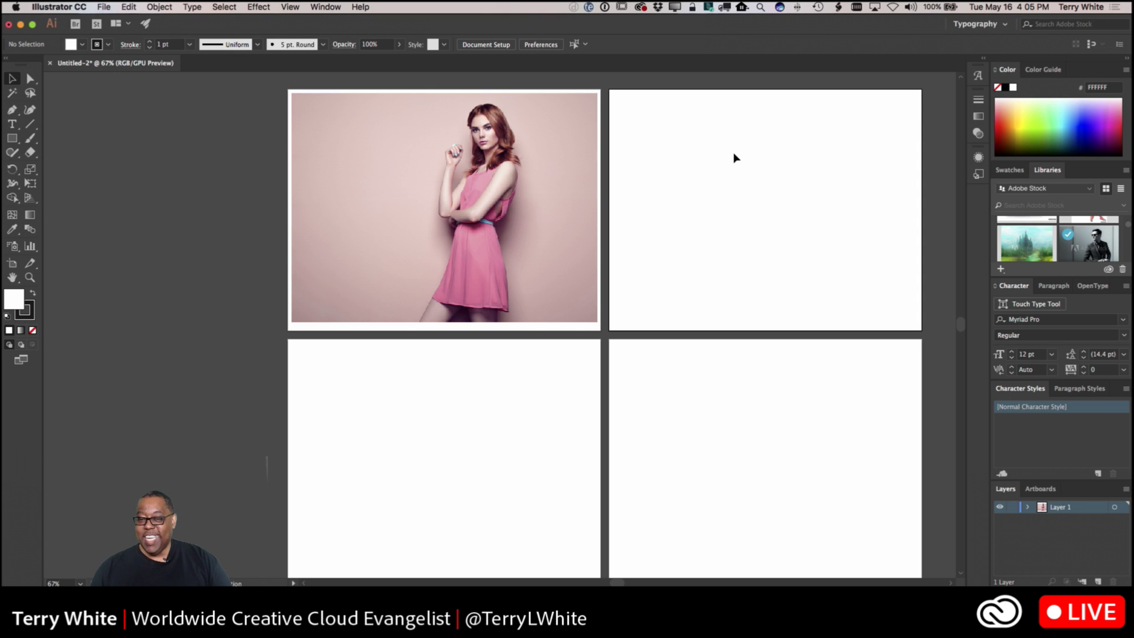
{"action": "left_click", "coordinate": [104, 7]}
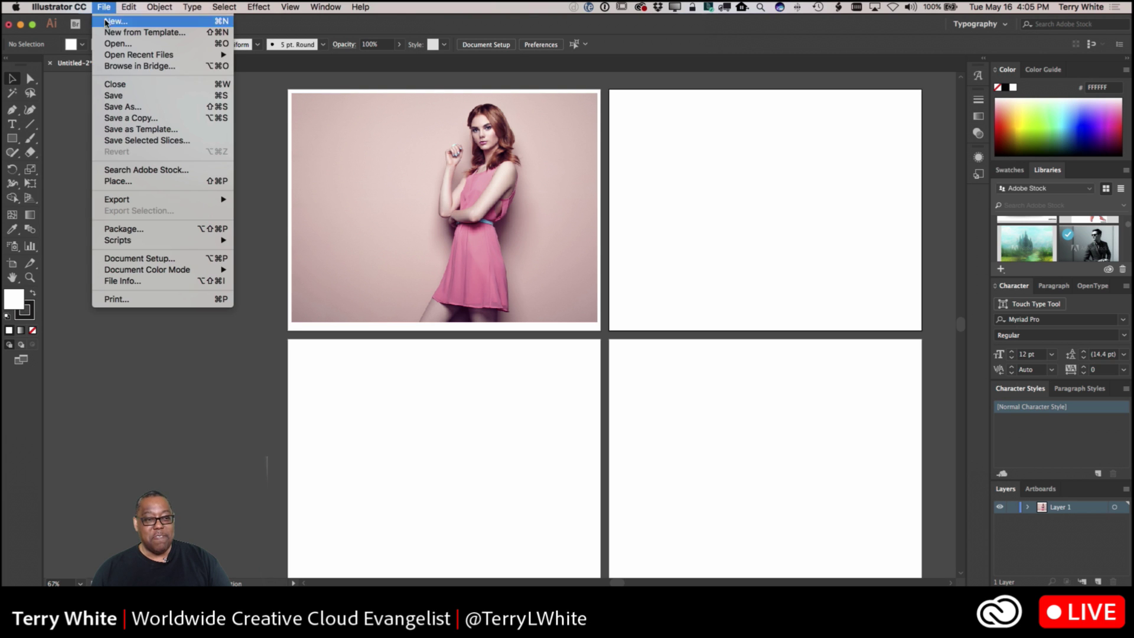
{"action": "left_click", "coordinate": [136, 182]}
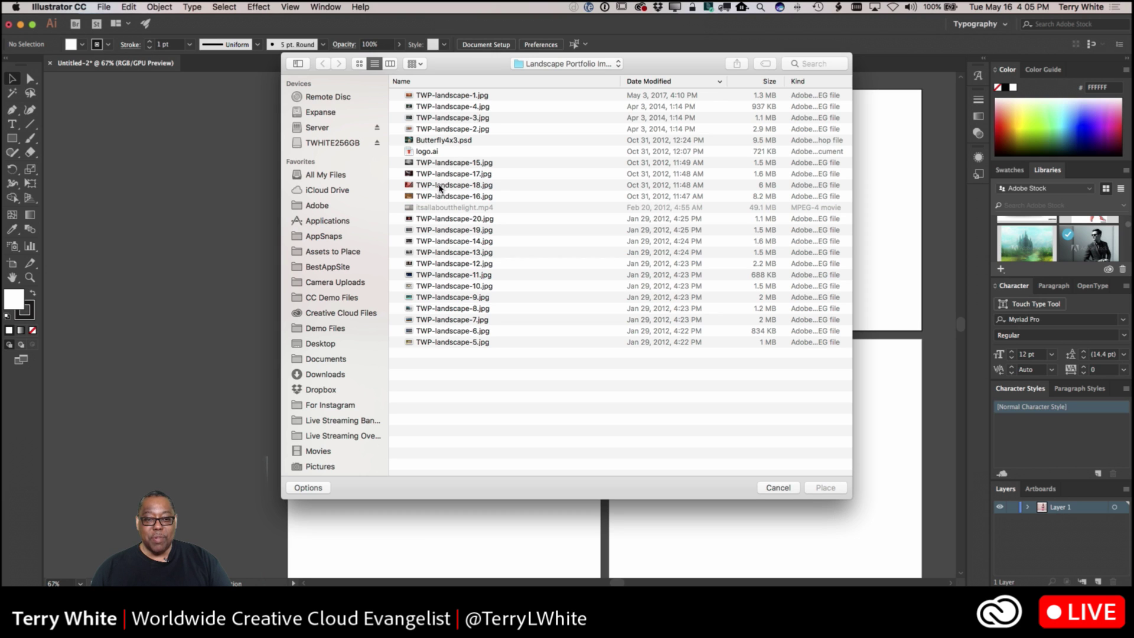
{"action": "left_click", "coordinate": [440, 220]}
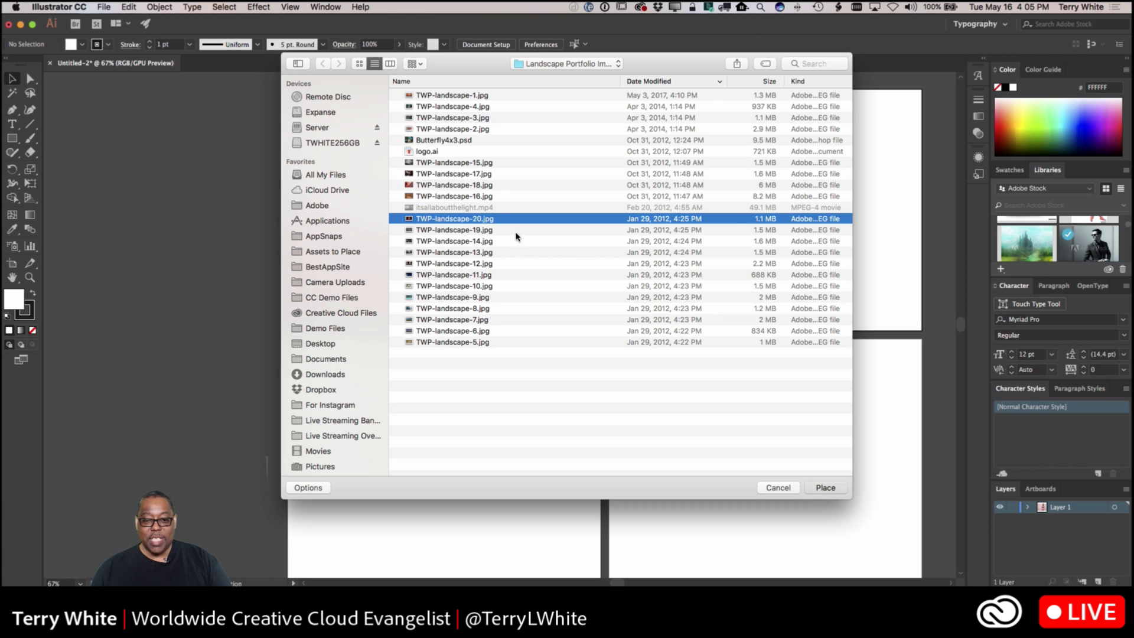
{"action": "key", "text": "Return"}
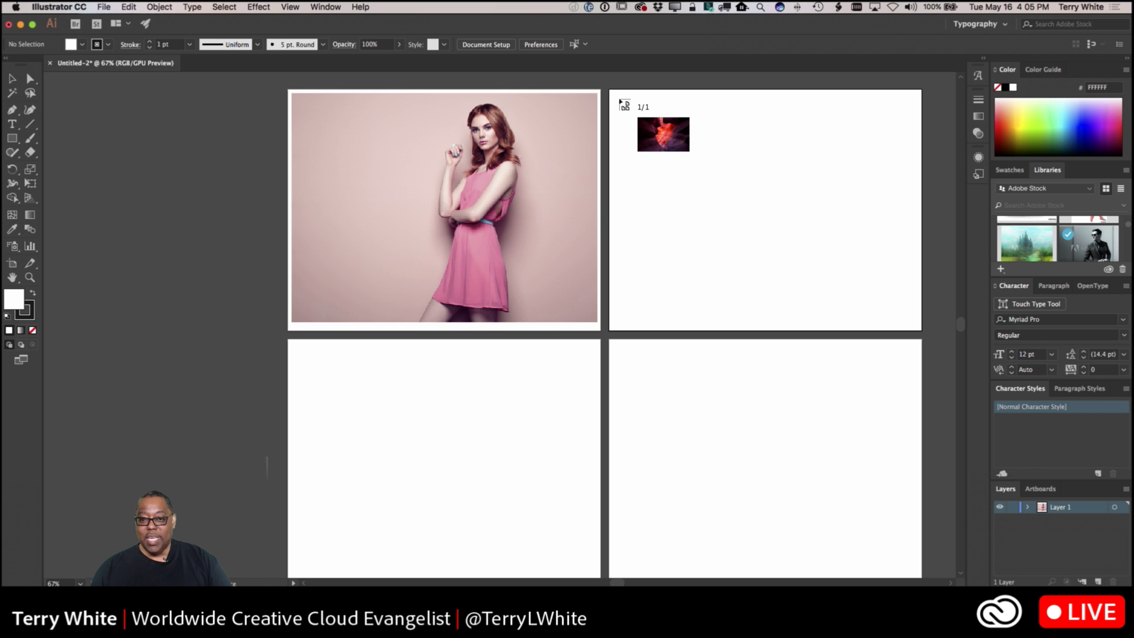
{"action": "left_click_drag", "start_coordinate": [619, 95], "coordinate": [910, 329]}
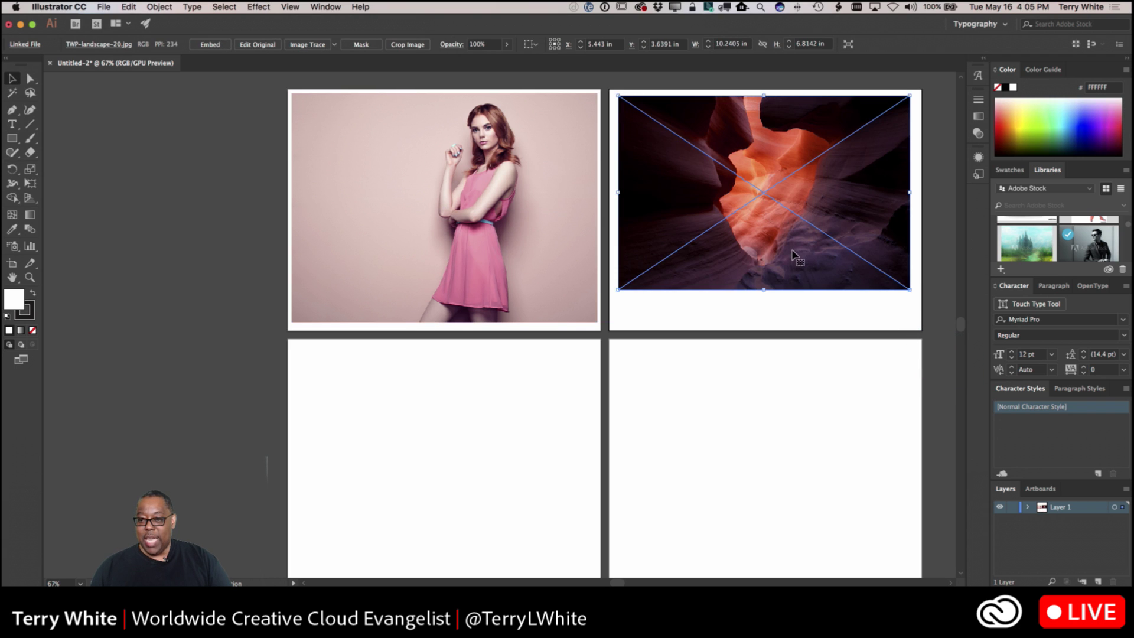
{"action": "left_click_drag", "start_coordinate": [797, 257], "coordinate": [780, 282]}
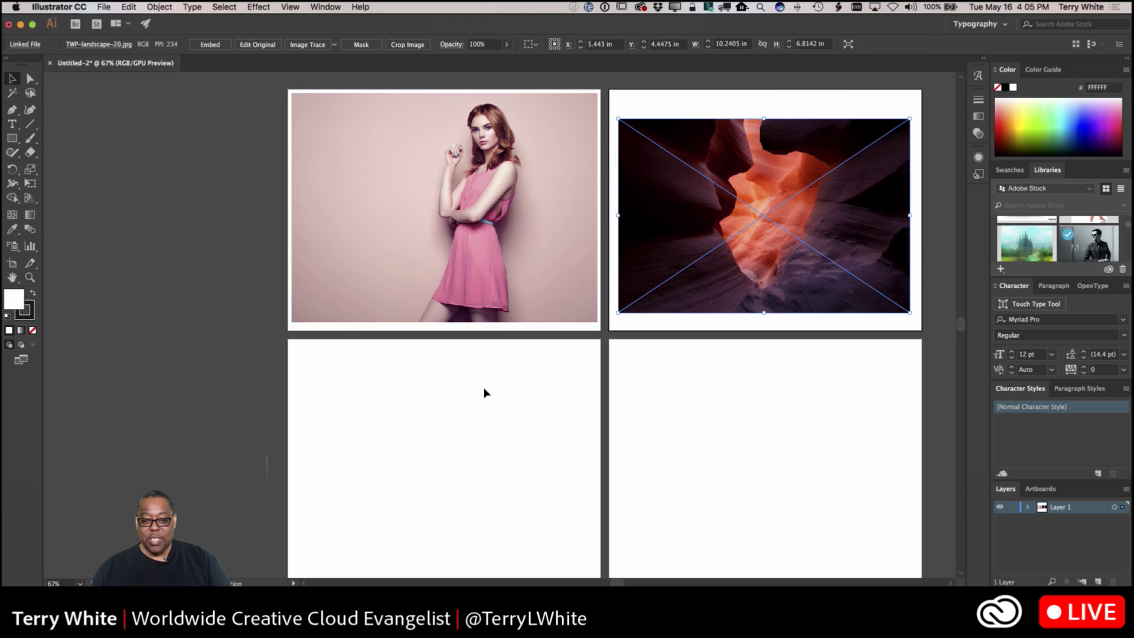
{"action": "left_click", "coordinate": [483, 400]}
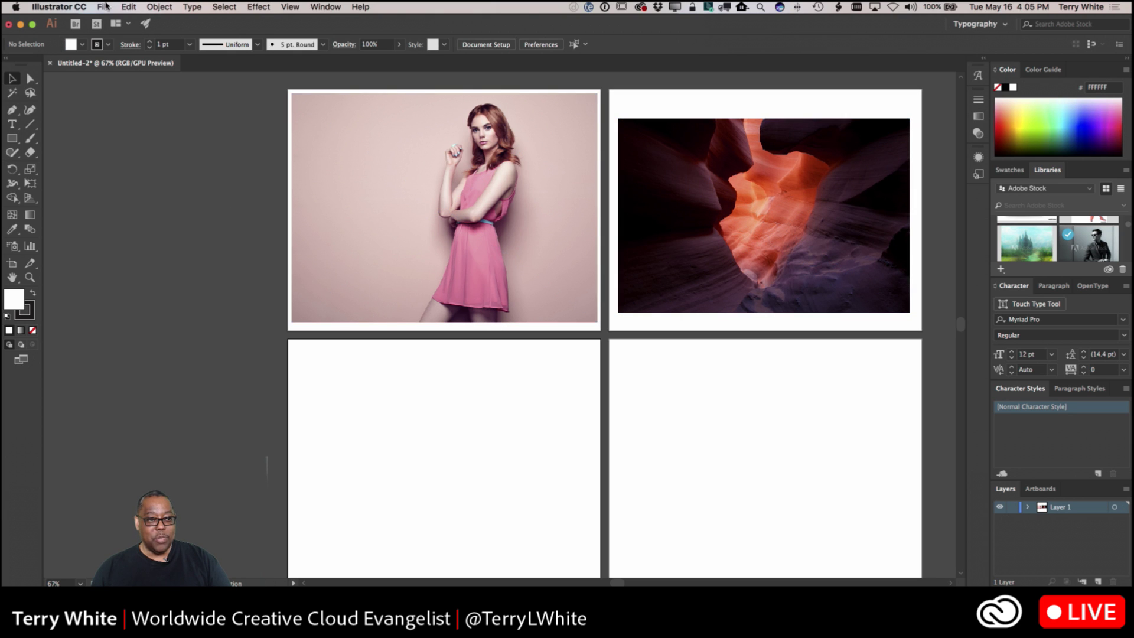
- Place the tower photo TWP-landscape-11.jpg across the lower-left artboard via File > Place
{"action": "left_click", "coordinate": [104, 7]}
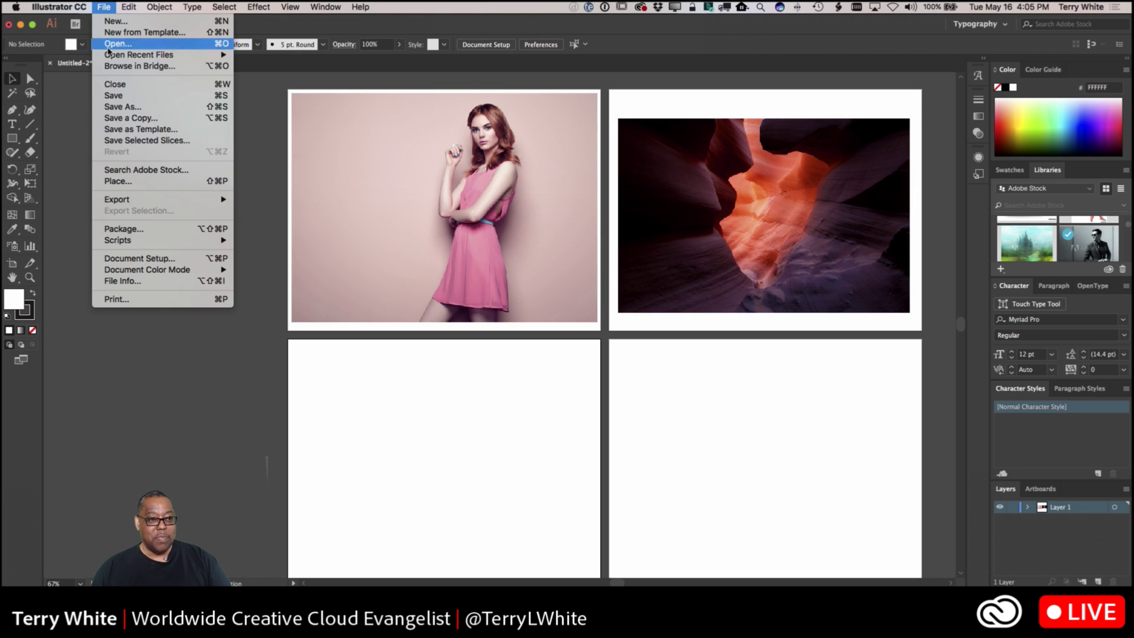
{"action": "left_click", "coordinate": [133, 181]}
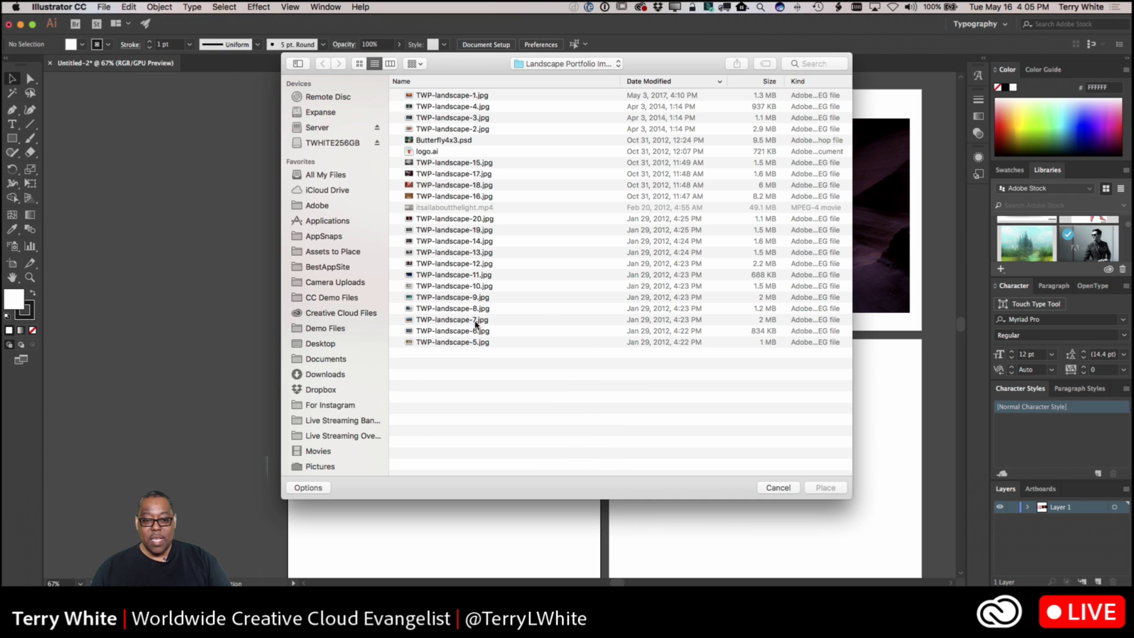
{"action": "double_click", "coordinate": [453, 278]}
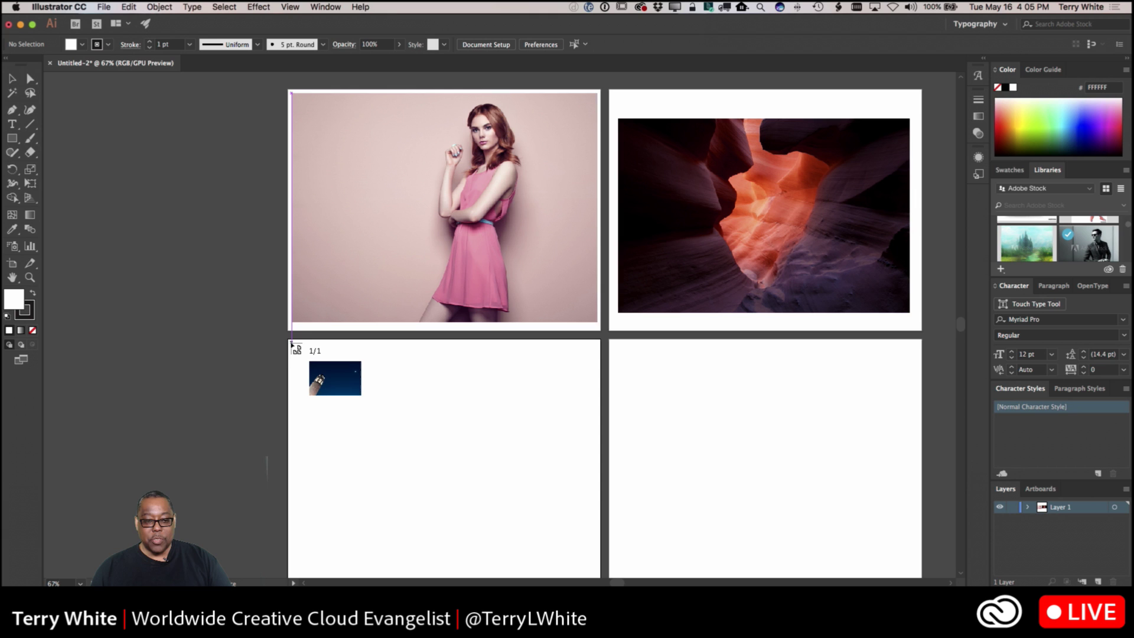
{"action": "left_click_drag", "start_coordinate": [291, 344], "coordinate": [591, 490]}
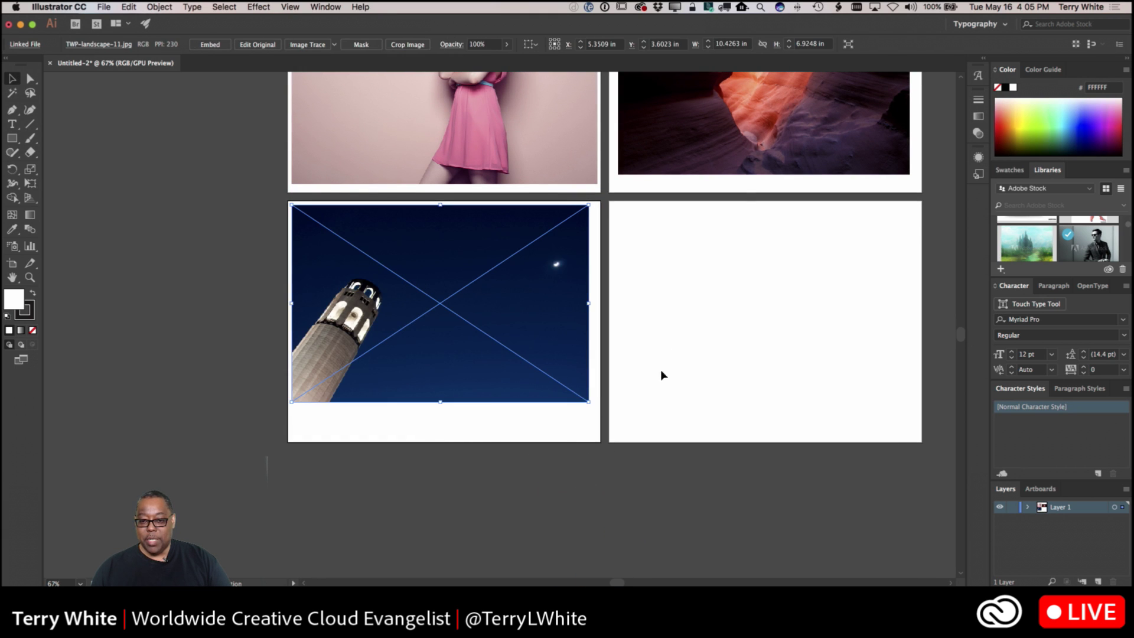
- Drag the Young Couple Dancing stock photo onto the lower-right artboard and resize it to fill it
{"action": "scroll", "coordinate": [668, 349], "scroll_direction": "up", "scroll_amount": 3}
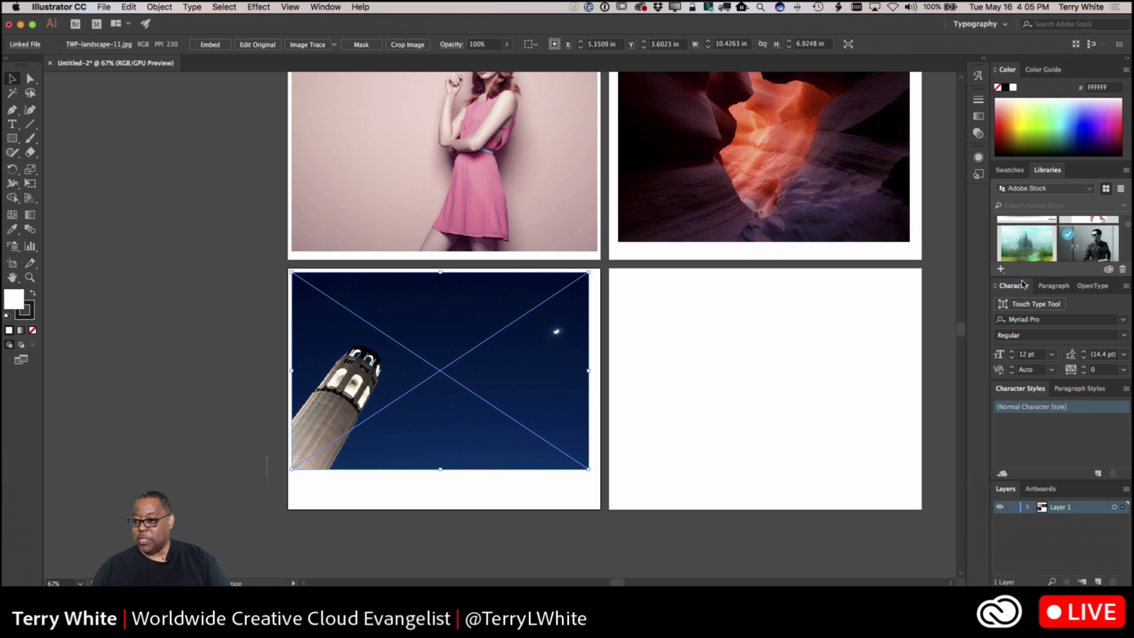
{"action": "scroll", "coordinate": [1049, 254], "scroll_direction": "down", "scroll_amount": 5}
{"action": "scroll", "coordinate": [1050, 254], "scroll_direction": "down", "scroll_amount": 3}
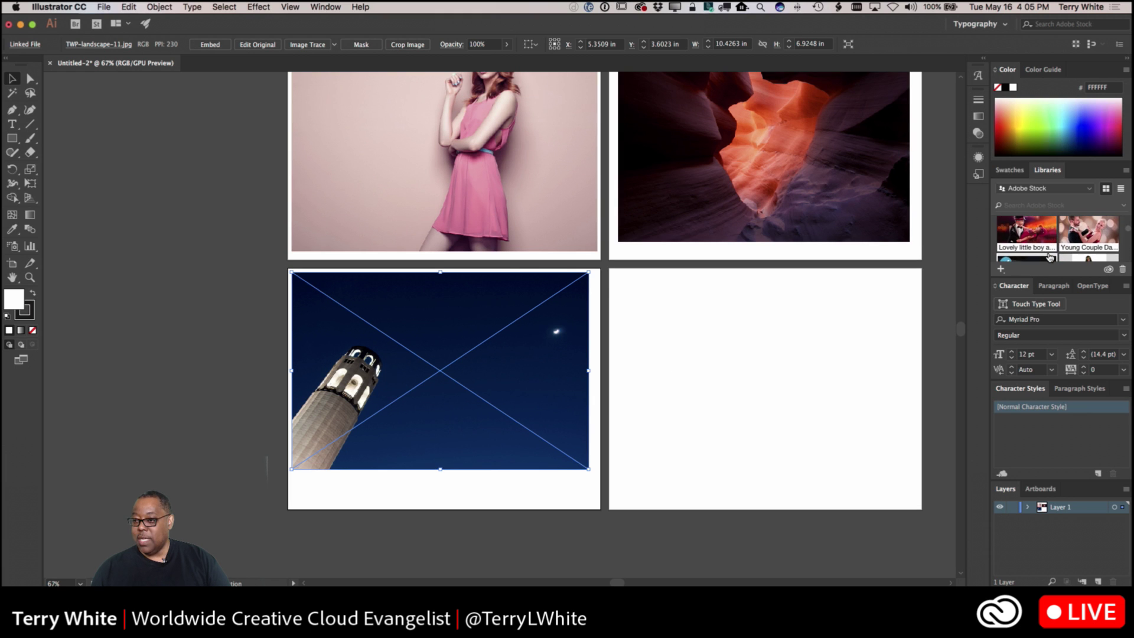
{"action": "left_click_drag", "start_coordinate": [1089, 233], "coordinate": [650, 374]}
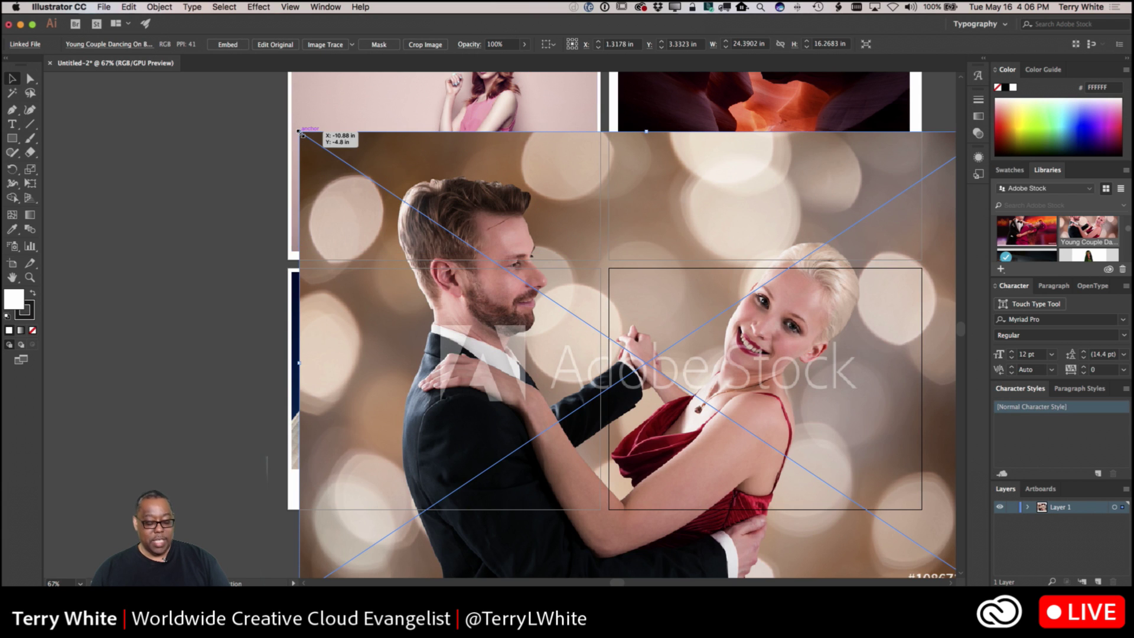
{"action": "left_click_drag", "start_coordinate": [298, 133], "coordinate": [755, 493]}
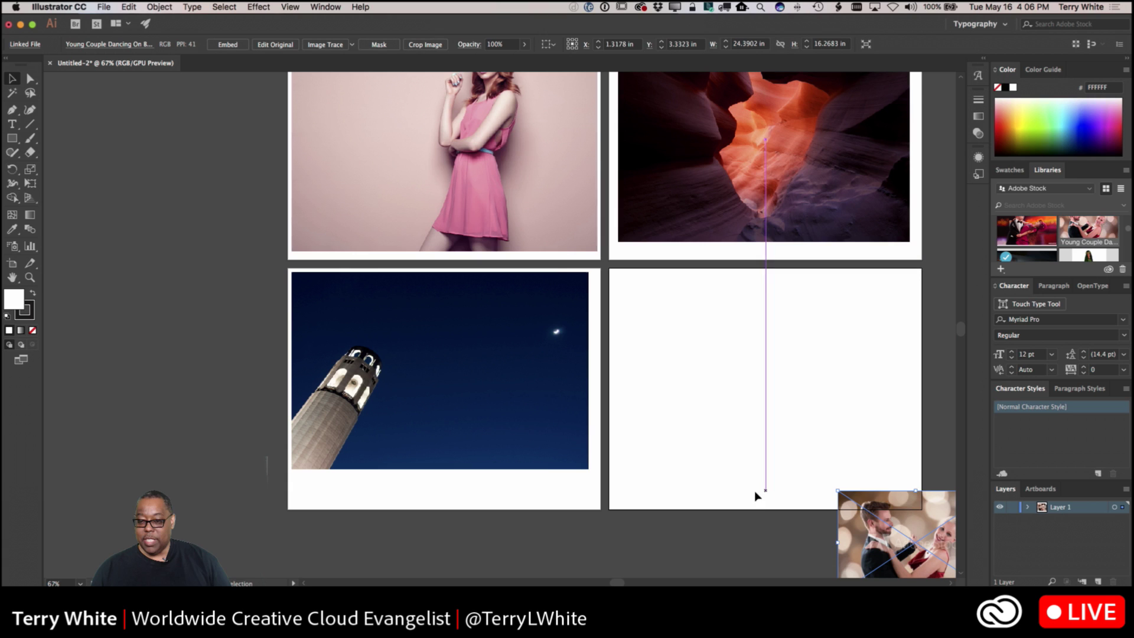
{"action": "left_click_drag", "start_coordinate": [899, 525], "coordinate": [699, 320]}
{"action": "left_click_drag", "start_coordinate": [787, 389], "coordinate": [917, 474]}
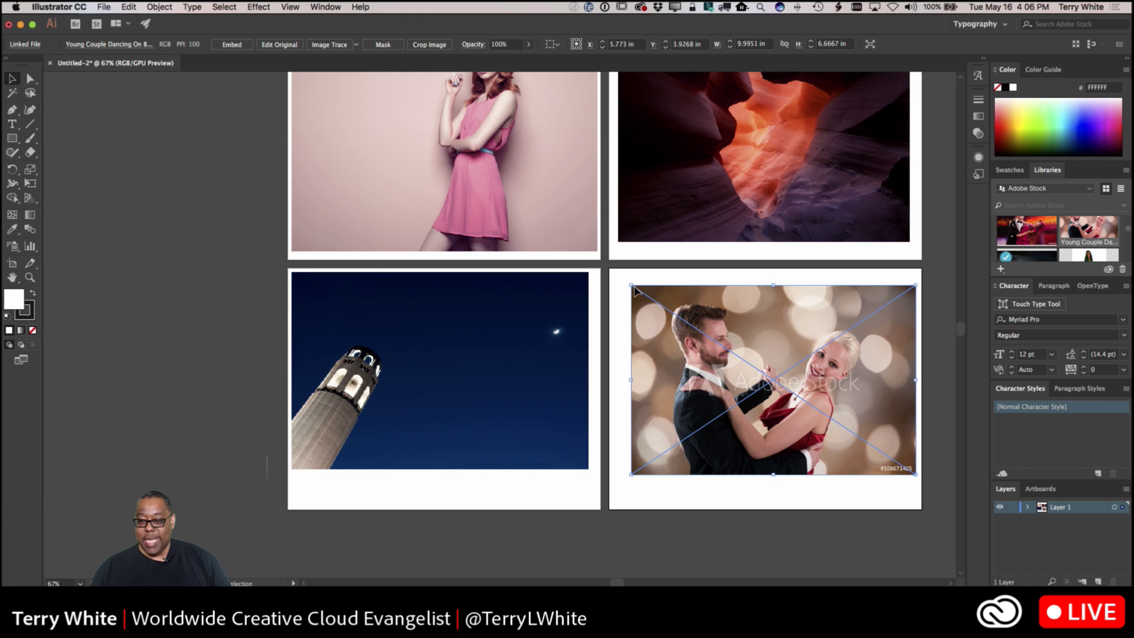
{"action": "left_click_drag", "start_coordinate": [632, 286], "coordinate": [618, 275]}
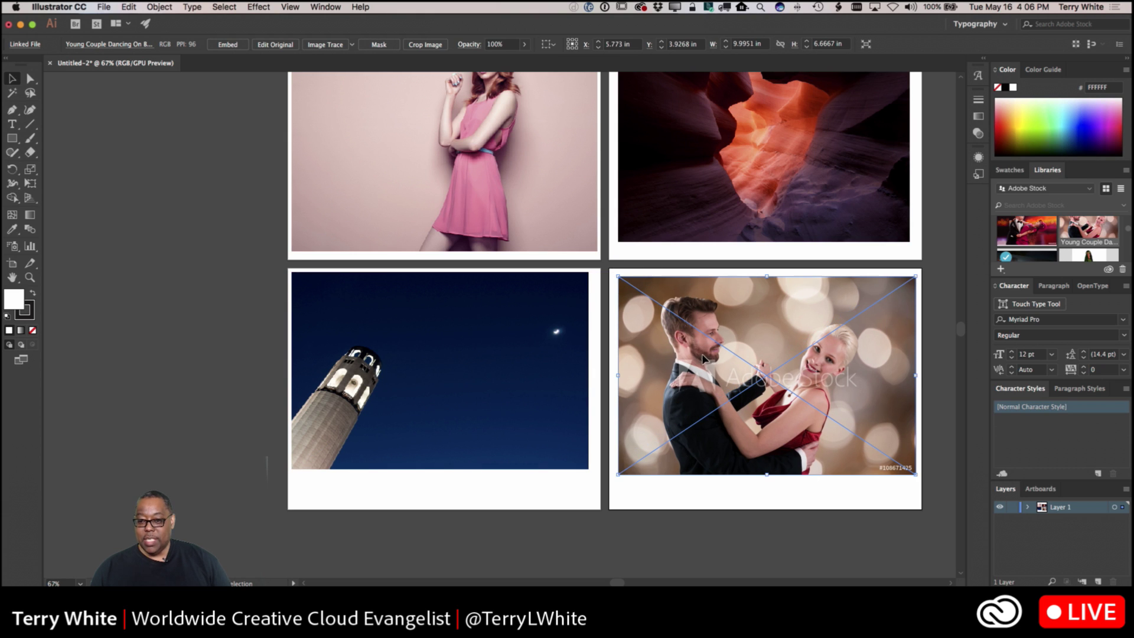
{"action": "scroll", "coordinate": [690, 341], "scroll_direction": "up", "scroll_amount": 3}
{"action": "scroll", "coordinate": [690, 340], "scroll_direction": "up", "scroll_amount": 1}
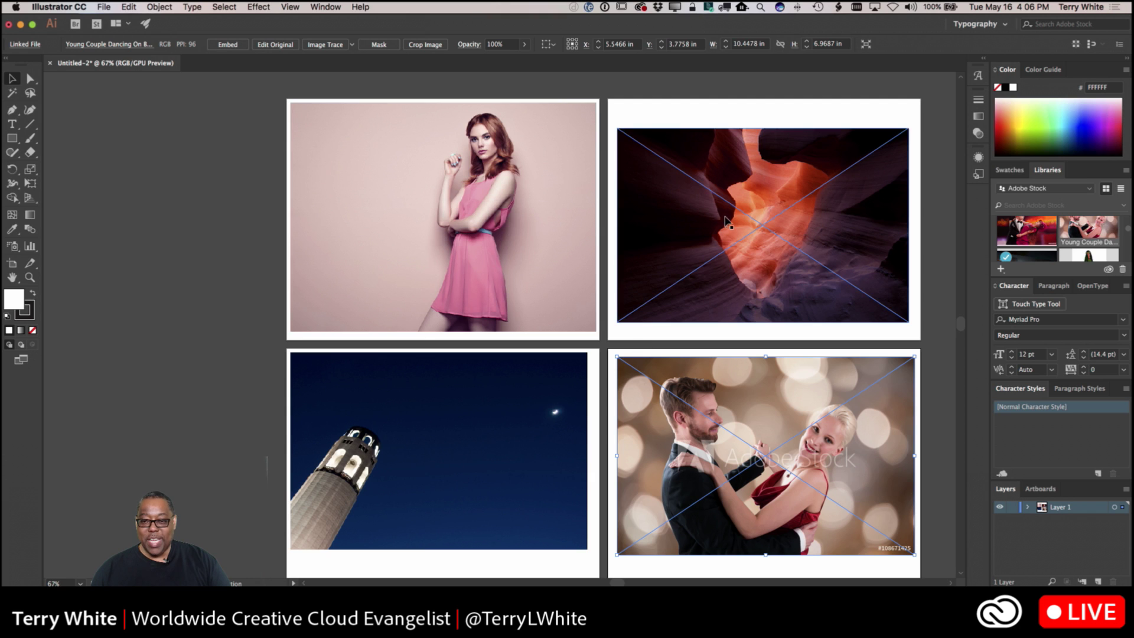
- Select the woman-in-pink portrait on the top-left artboard
{"action": "left_click", "coordinate": [384, 193]}
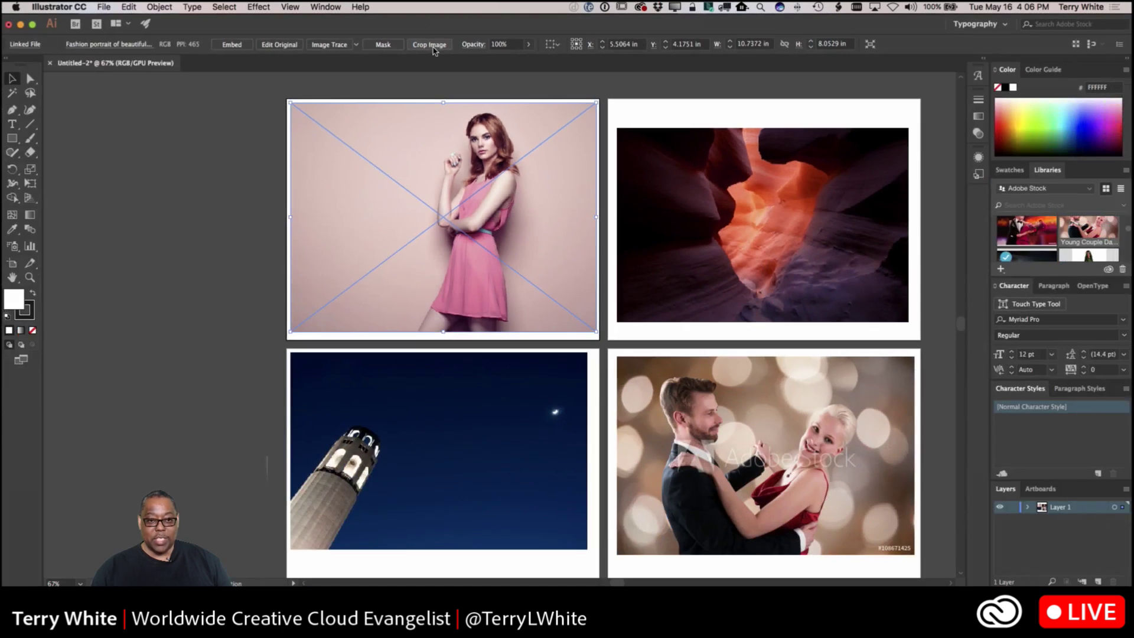
- Start Crop Image on the portrait, ticking Don't Show Again and accepting the linked-file warning
{"action": "left_click", "coordinate": [434, 48]}
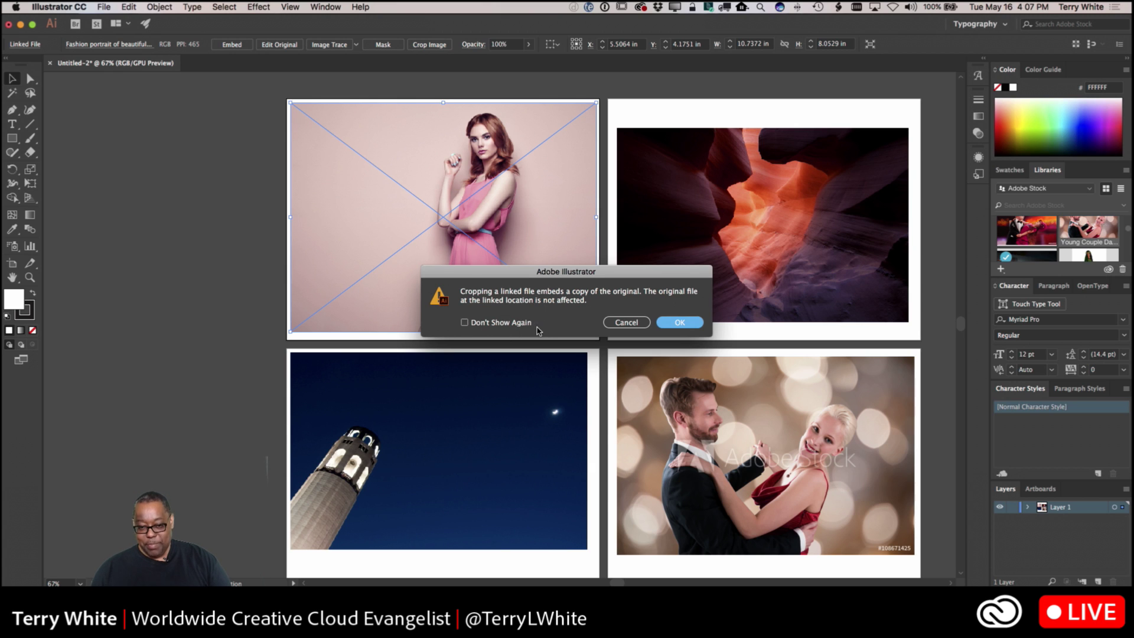
{"action": "left_click", "coordinate": [488, 324]}
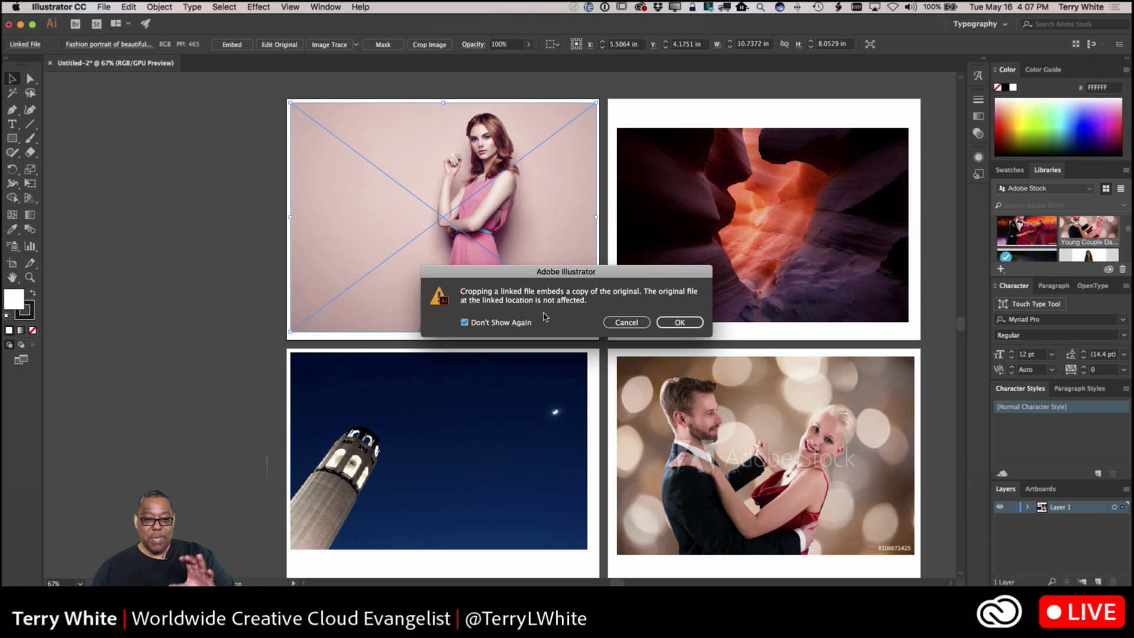
{"action": "left_click", "coordinate": [675, 326]}
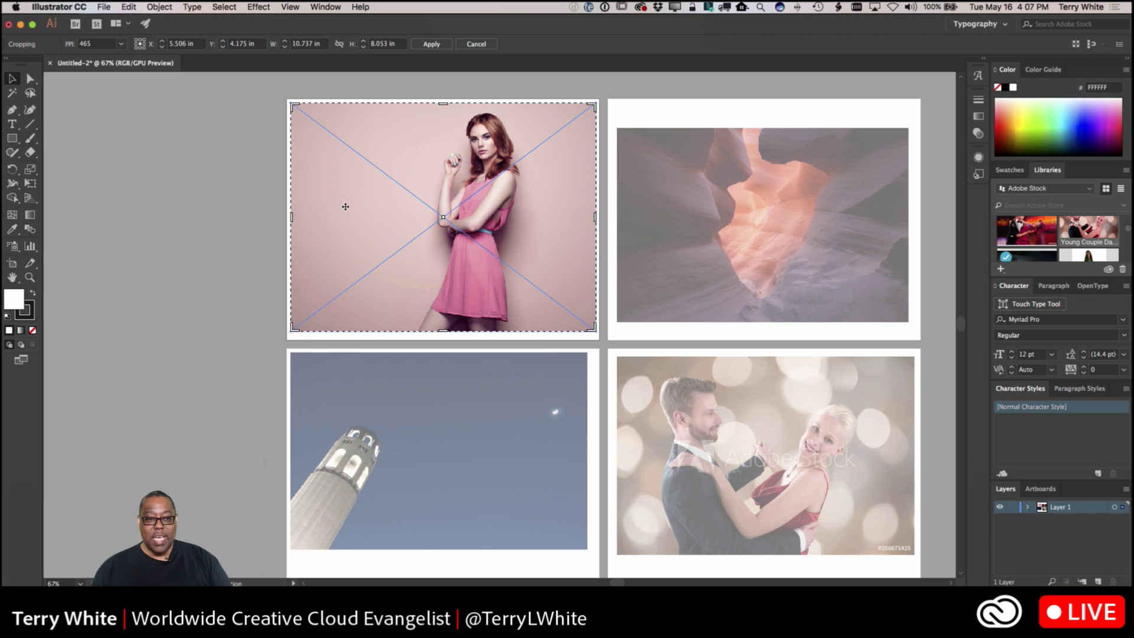
- Narrow the crop box to a vertical frame around the woman and apply it (4.9126 × 7.8701 in)
{"action": "left_click_drag", "start_coordinate": [295, 108], "coordinate": [348, 110]}
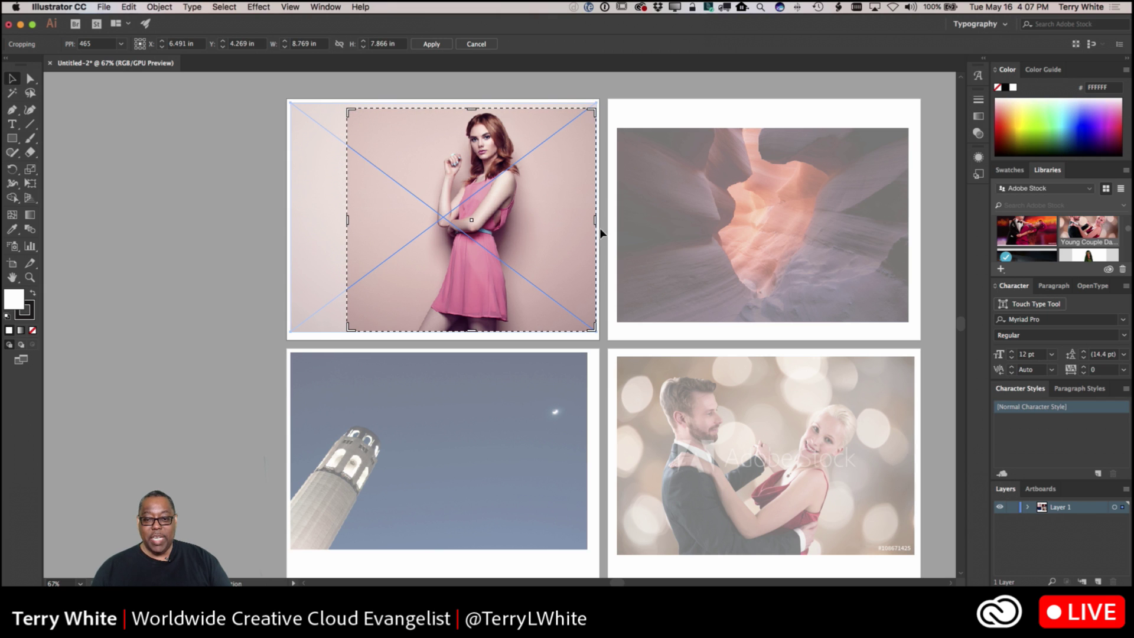
{"action": "left_click_drag", "start_coordinate": [593, 220], "coordinate": [538, 221]}
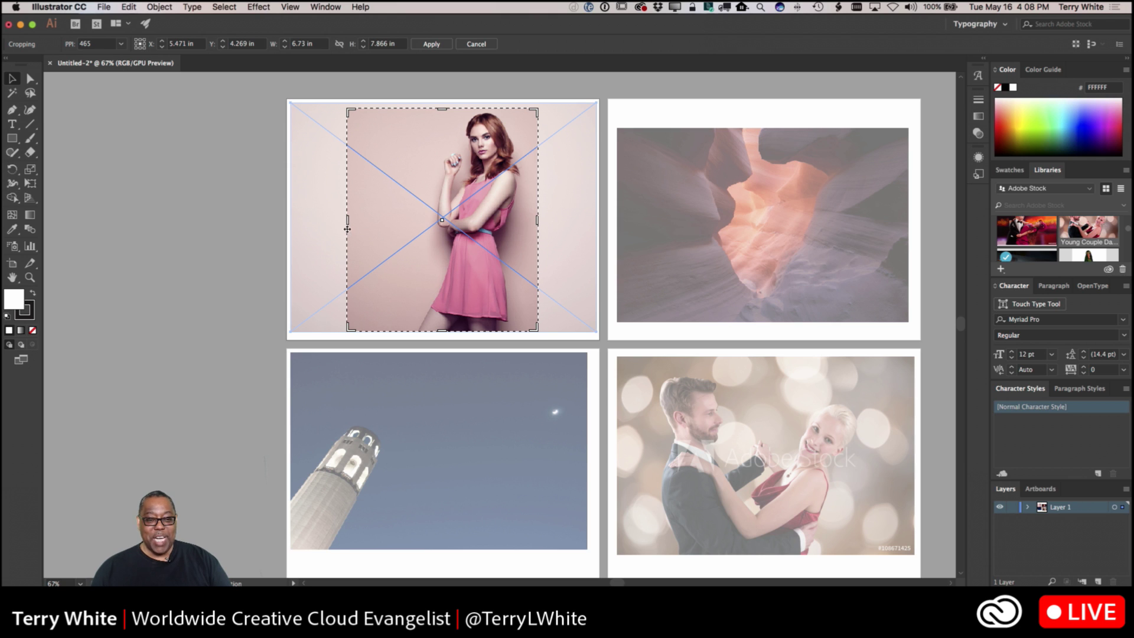
{"action": "left_click_drag", "start_coordinate": [349, 223], "coordinate": [401, 225]}
{"action": "mouse_move", "coordinate": [469, 250]}
{"action": "left_mouse_down"}
{"action": "mouse_move", "coordinate": [507, 251]}
{"action": "mouse_move", "coordinate": [460, 253]}
{"action": "left_mouse_up"}
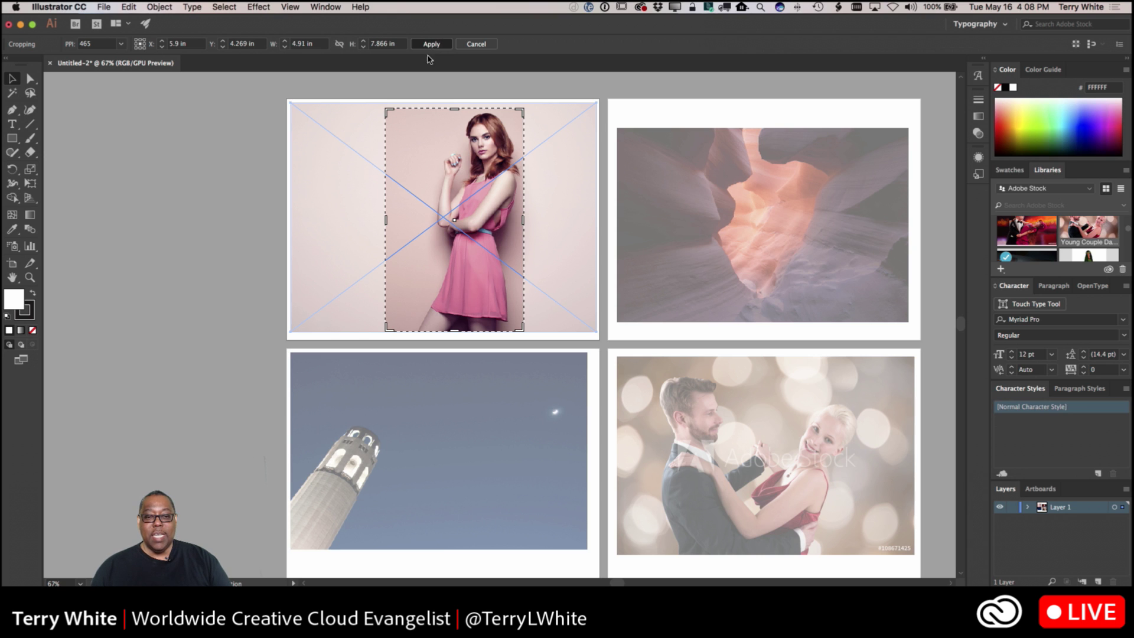
{"action": "key", "text": "Return"}
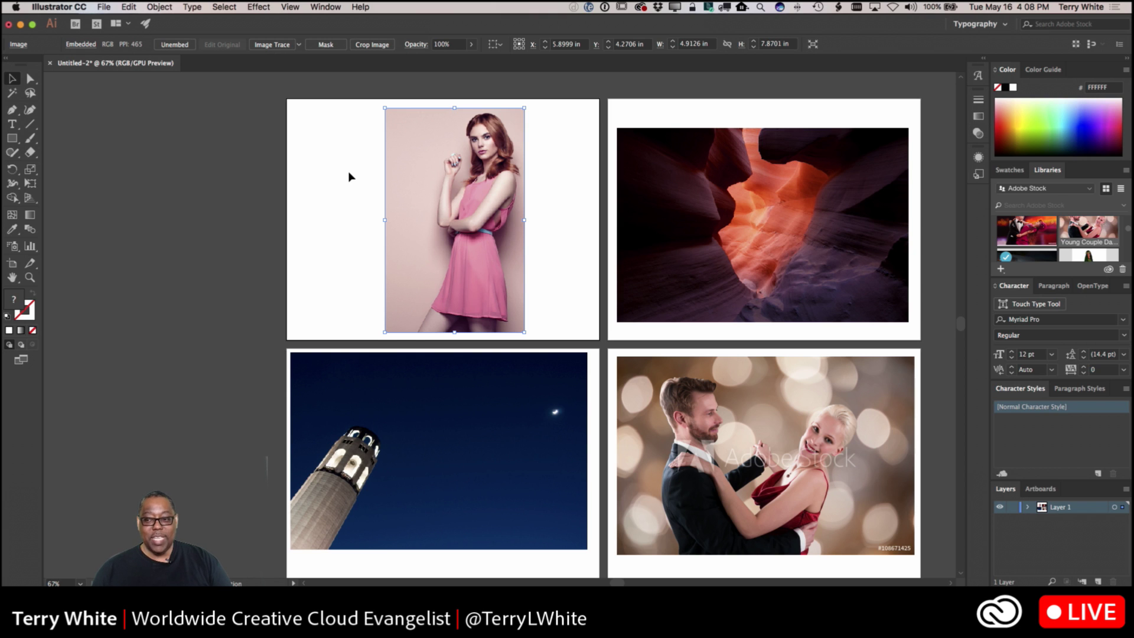
- Deselect the cropped portrait and select the canyon photo on the top-right artboard
{"action": "scroll", "coordinate": [1084, 230], "scroll_direction": "down", "scroll_amount": 4}
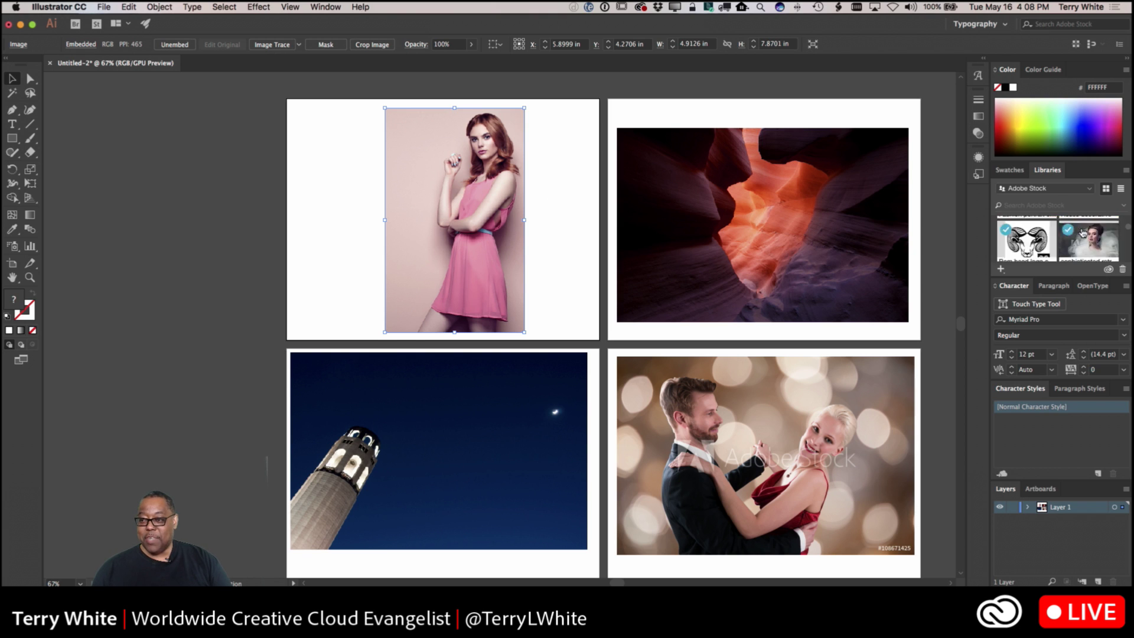
{"action": "scroll", "coordinate": [1084, 231], "scroll_direction": "up", "scroll_amount": 4}
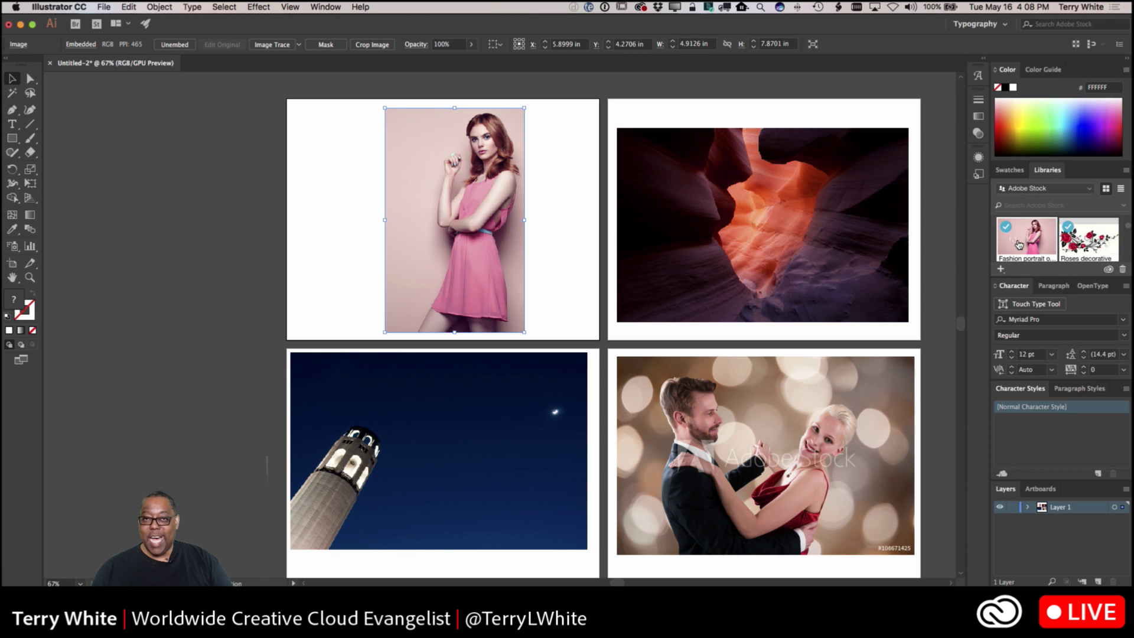
{"action": "left_click_drag", "start_coordinate": [1018, 244], "coordinate": [532, 241]}
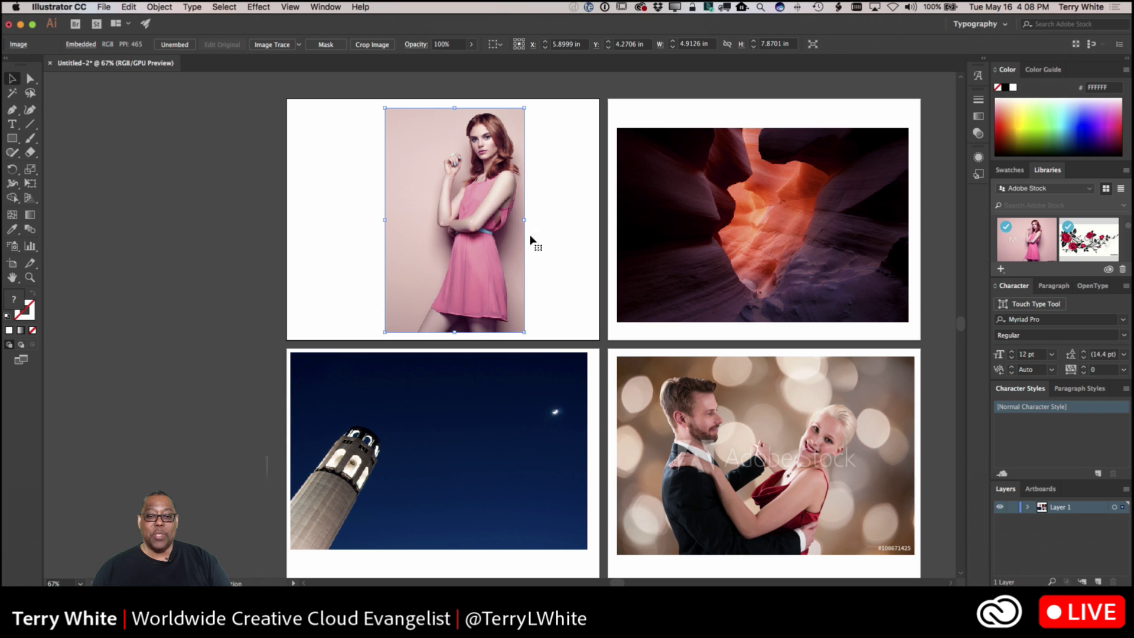
{"action": "left_click", "coordinate": [549, 241]}
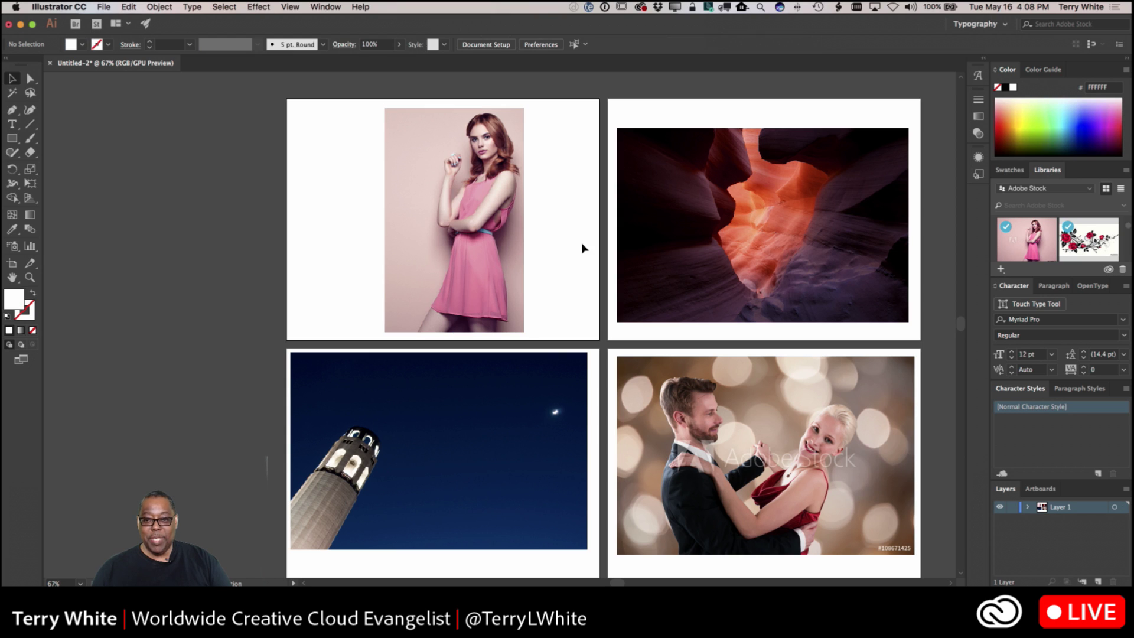
{"action": "left_click", "coordinate": [747, 256]}
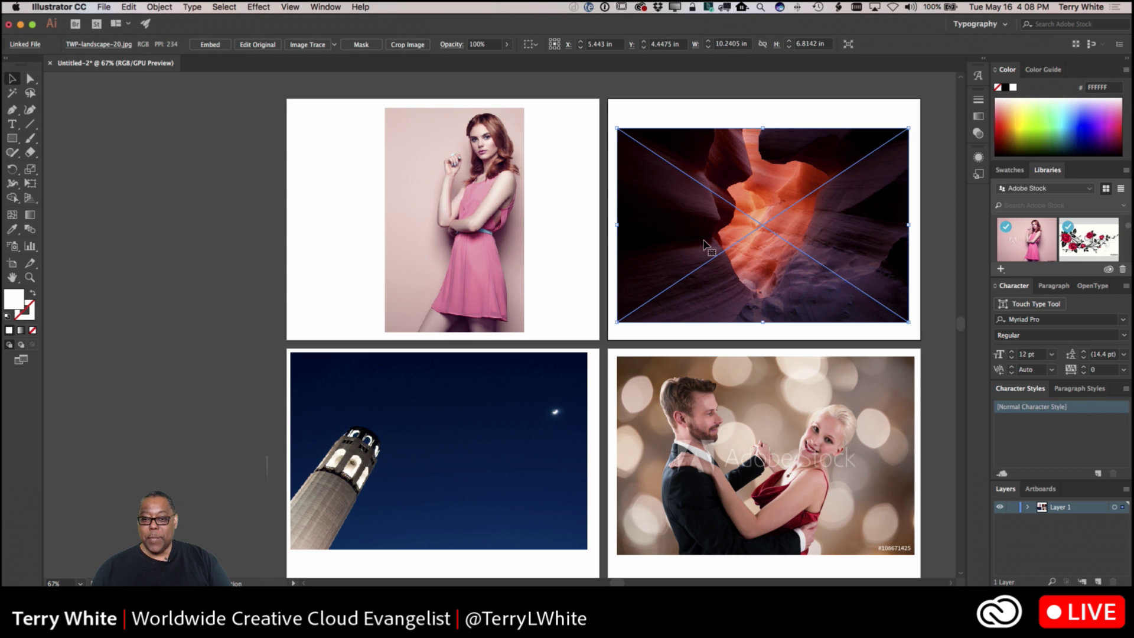
- Crop the canyon photo via right-click Crop Image to a near-square 6.3662 × 6.1229 in centre
{"action": "right_click", "coordinate": [822, 226]}
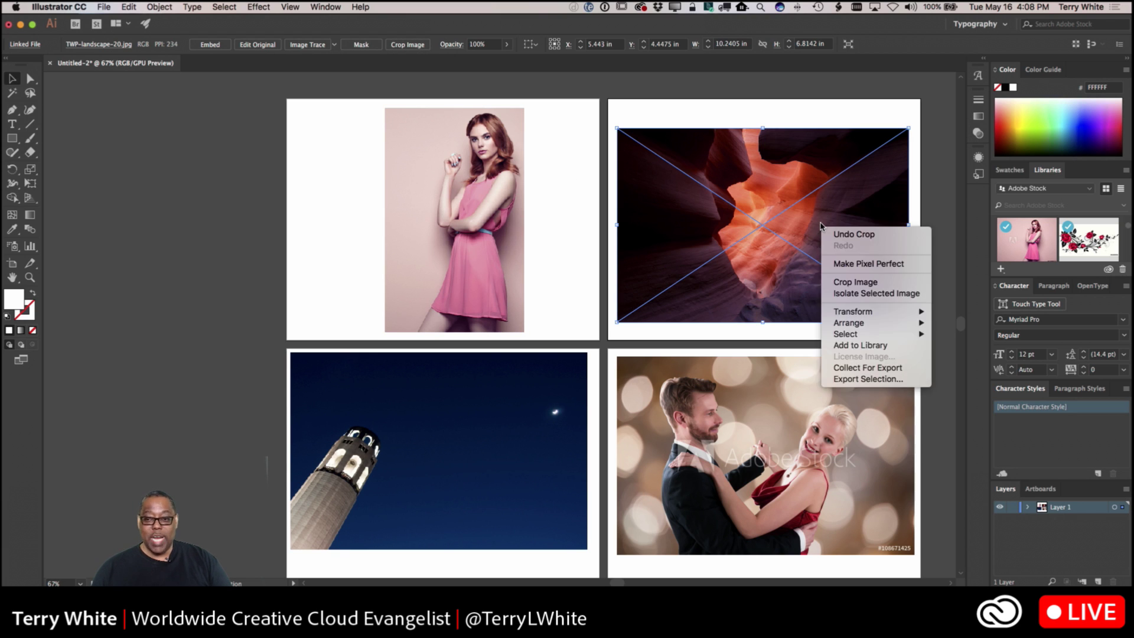
{"action": "left_click", "coordinate": [867, 284]}
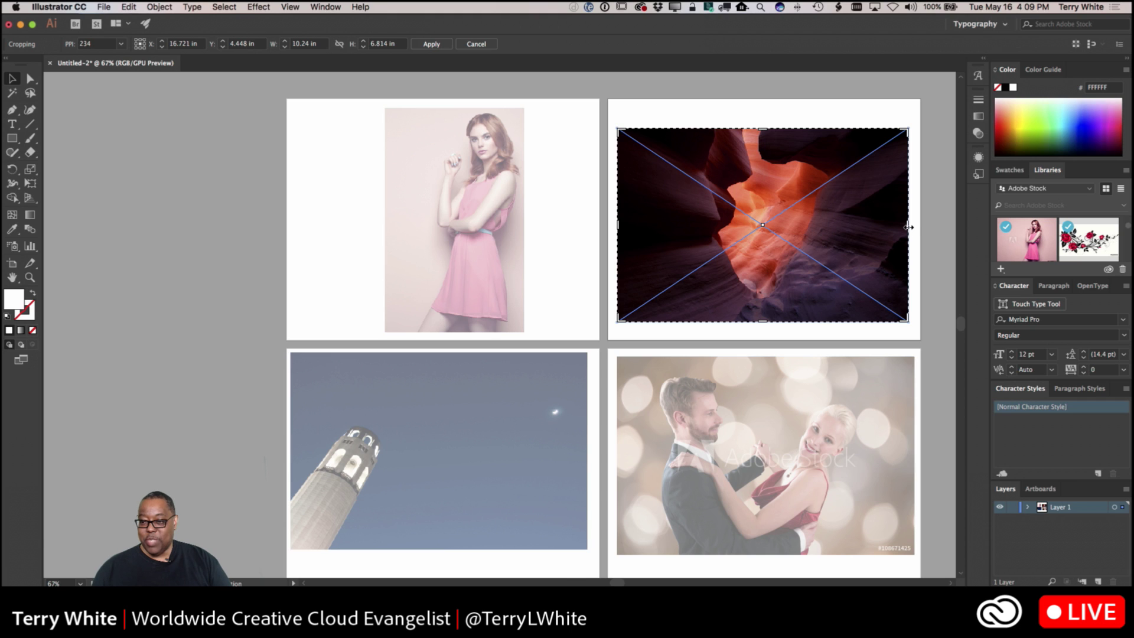
{"action": "mouse_move", "coordinate": [909, 227]}
{"action": "left_mouse_down"}
{"action": "mouse_move", "coordinate": [874, 232]}
{"action": "mouse_move", "coordinate": [908, 229]}
{"action": "left_mouse_up"}
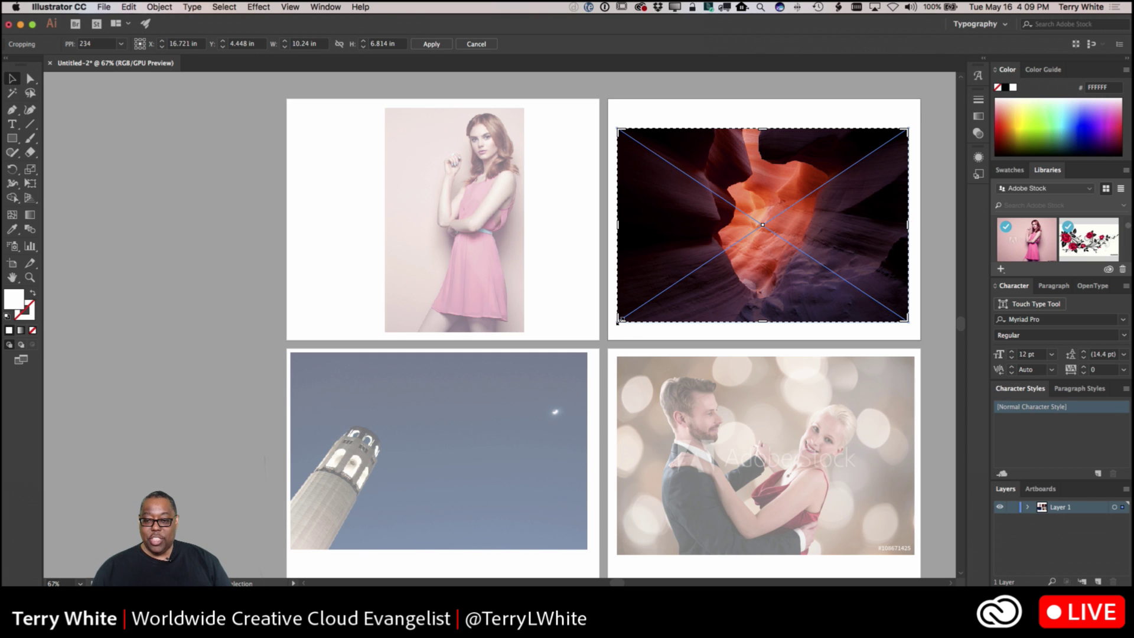
{"action": "left_click_drag", "start_coordinate": [619, 321], "coordinate": [650, 347]}
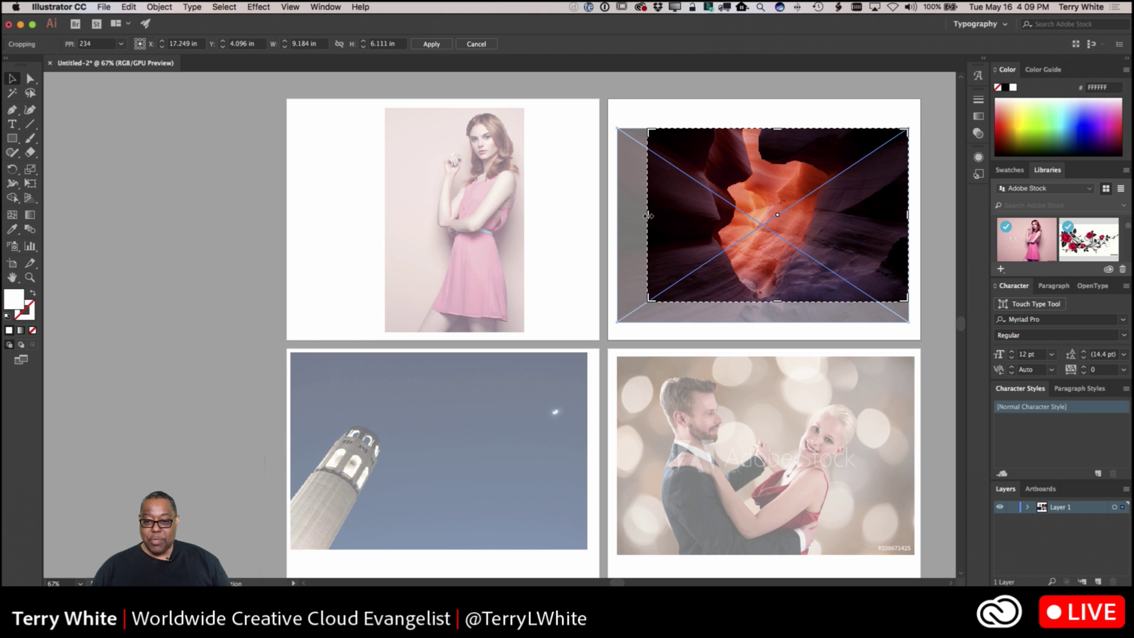
{"action": "left_click_drag", "start_coordinate": [648, 214], "coordinate": [688, 214]}
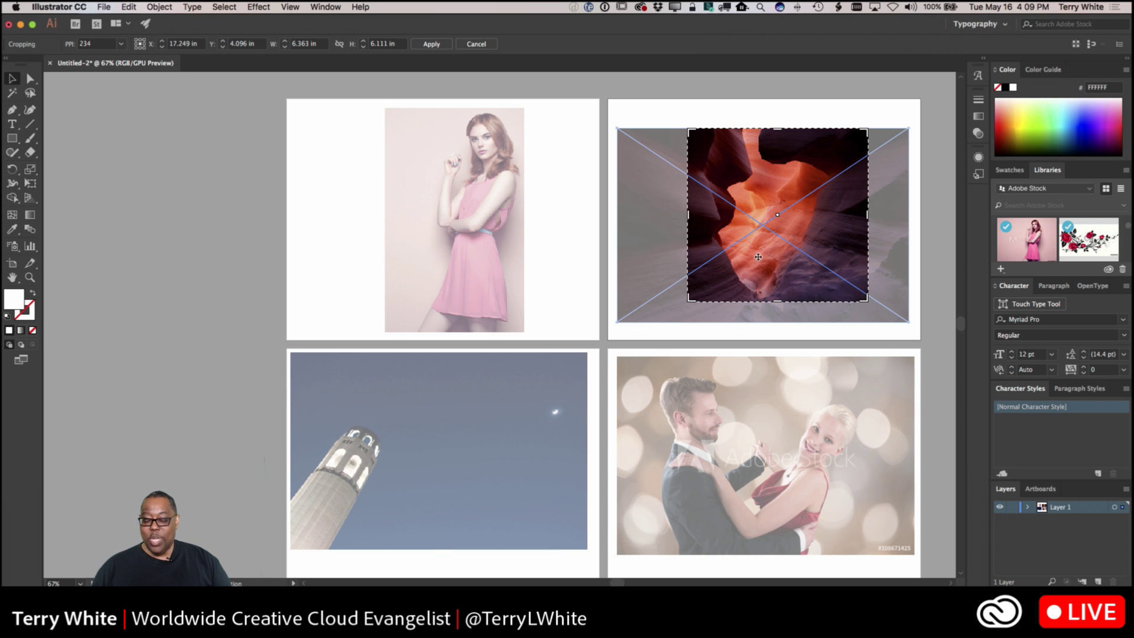
{"action": "mouse_move", "coordinate": [758, 257]}
{"action": "left_mouse_down"}
{"action": "mouse_move", "coordinate": [728, 258]}
{"action": "mouse_move", "coordinate": [738, 257]}
{"action": "left_mouse_up"}
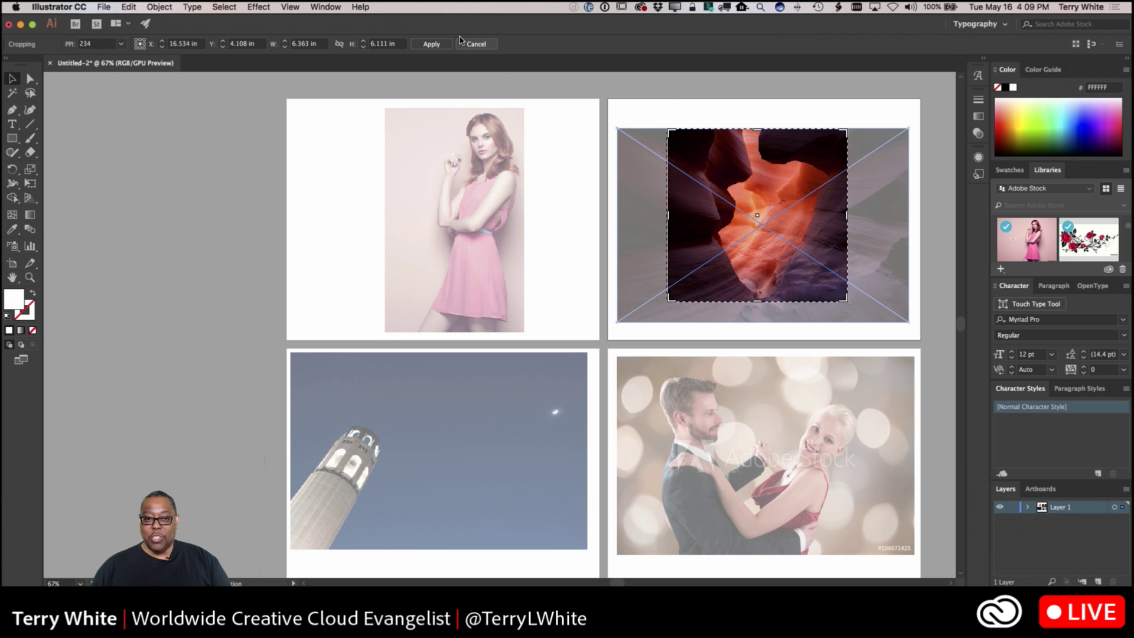
{"action": "left_click", "coordinate": [430, 45]}
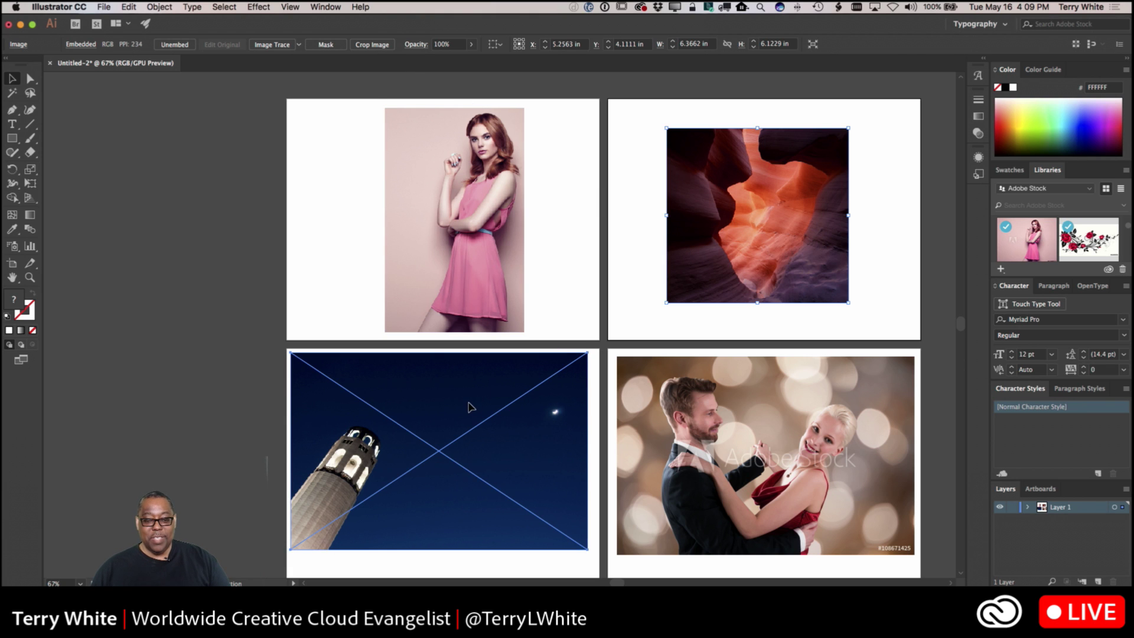
- Start cropping the bottom-left tower photo with Object > Crop Image and shrink the crop box
{"action": "left_click", "coordinate": [471, 407]}
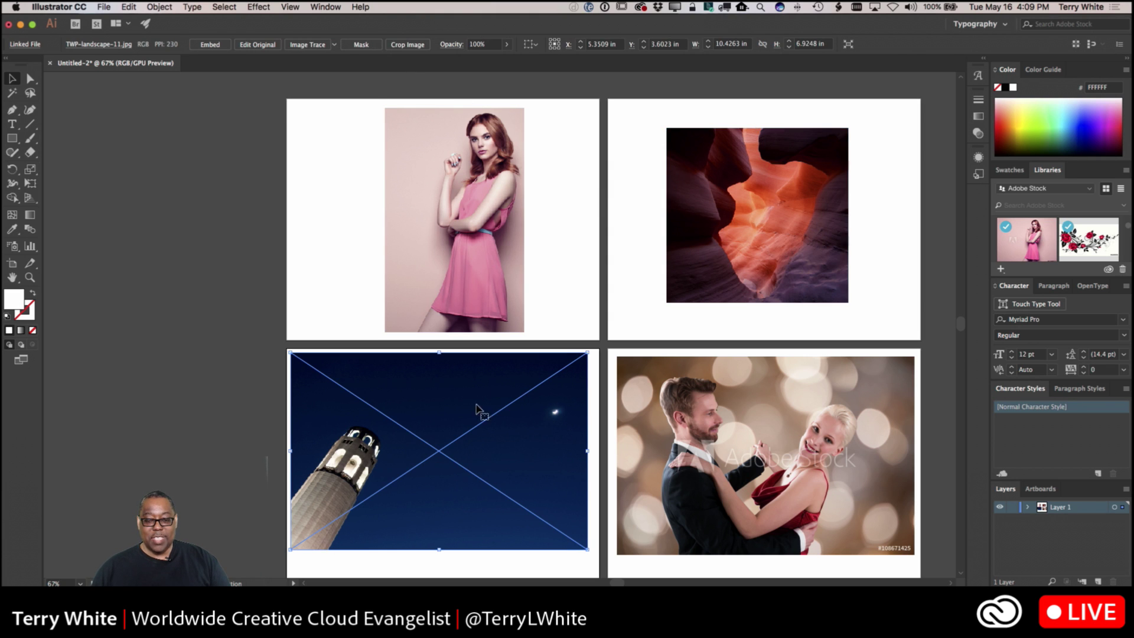
{"action": "left_click", "coordinate": [165, 8]}
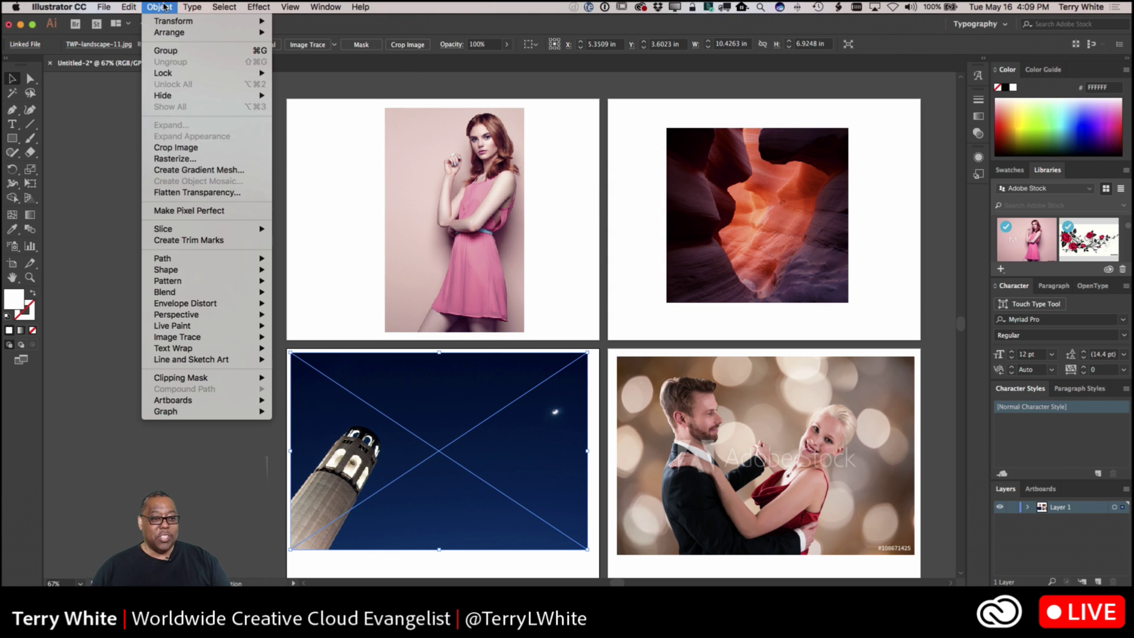
{"action": "left_click", "coordinate": [194, 149]}
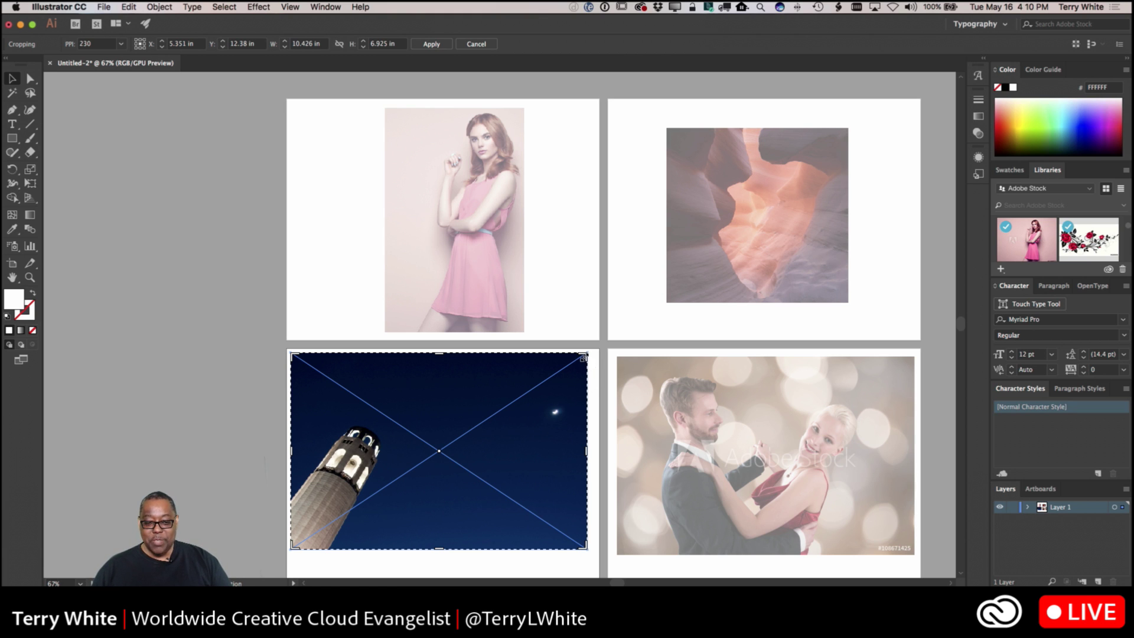
{"action": "left_click_drag", "start_coordinate": [586, 353], "coordinate": [569, 386]}
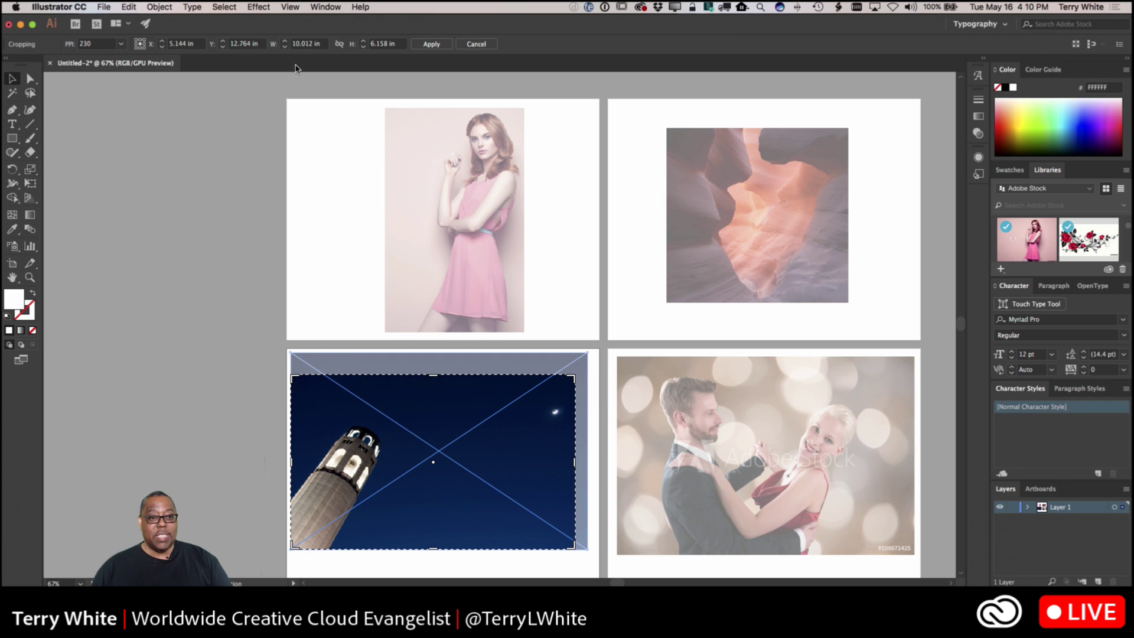
- Size the crop box to 7 × 5 in, move it down-left over the tower, and apply
{"action": "left_click", "coordinate": [299, 44]}
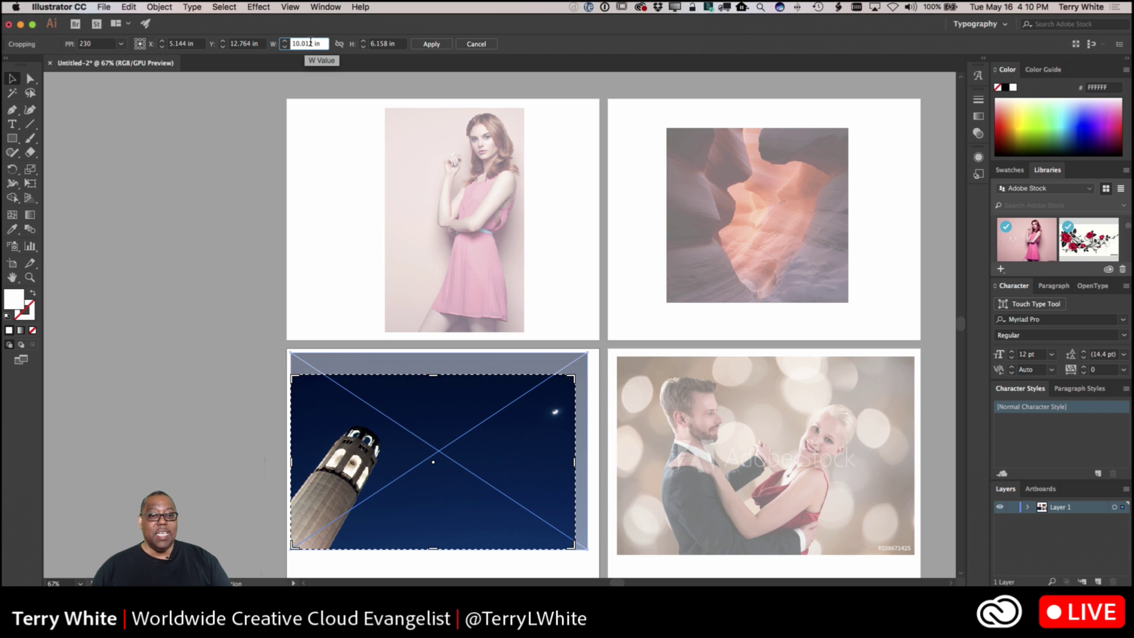
{"action": "triple_click", "coordinate": [319, 44]}
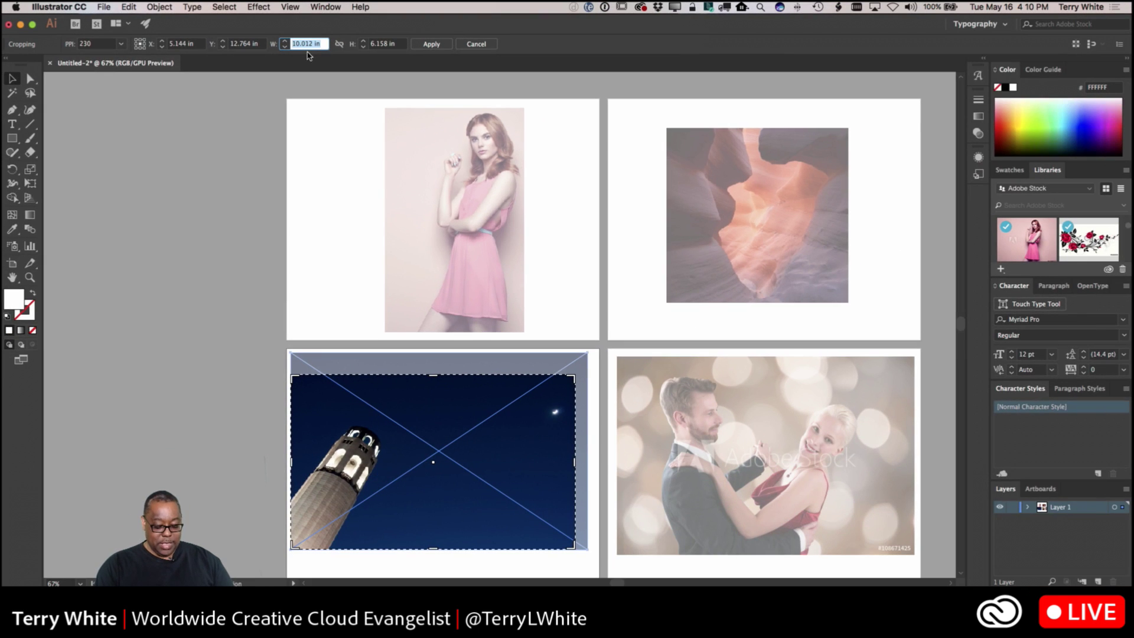
{"action": "type", "text": "7"}
{"action": "key", "text": "Tab"}
{"action": "type", "text": "5"}
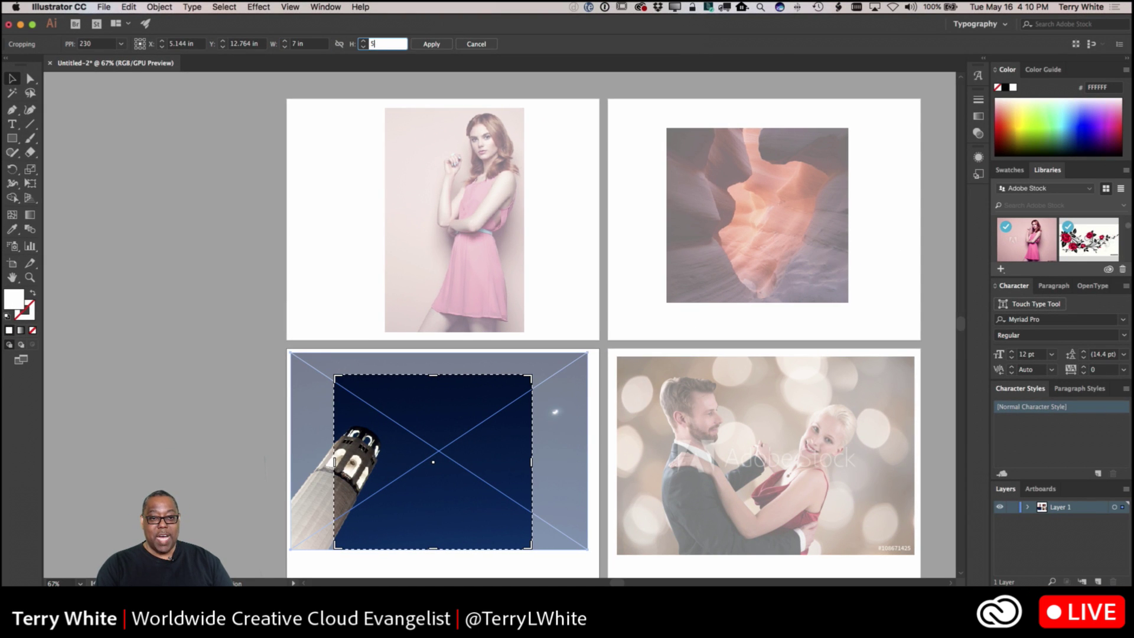
{"action": "key", "text": "Tab"}
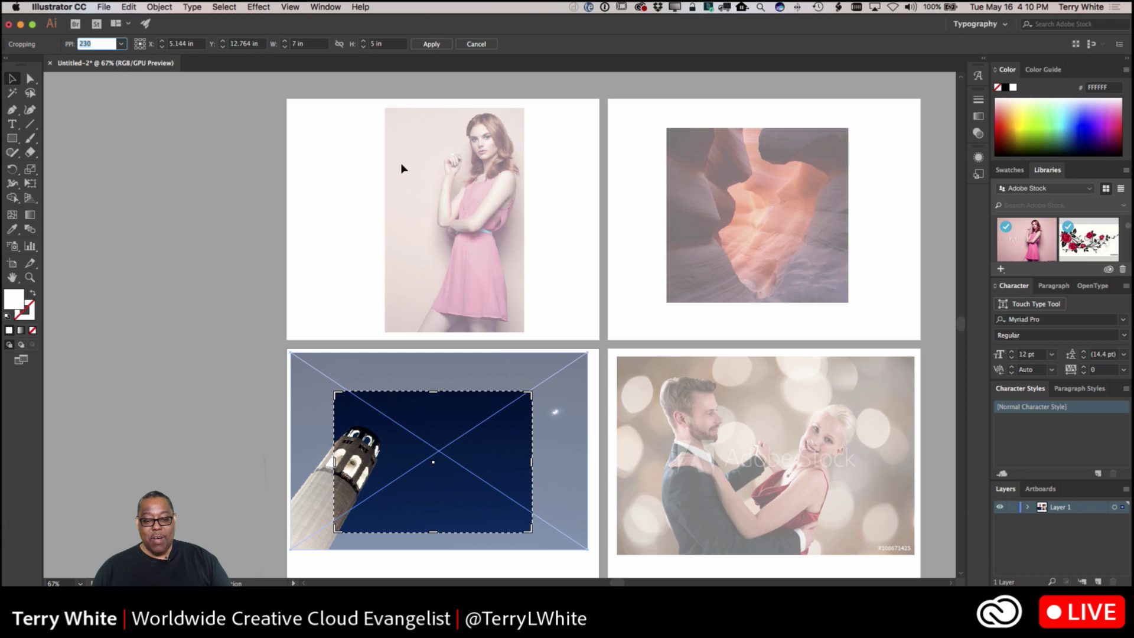
{"action": "left_click_drag", "start_coordinate": [431, 449], "coordinate": [386, 465]}
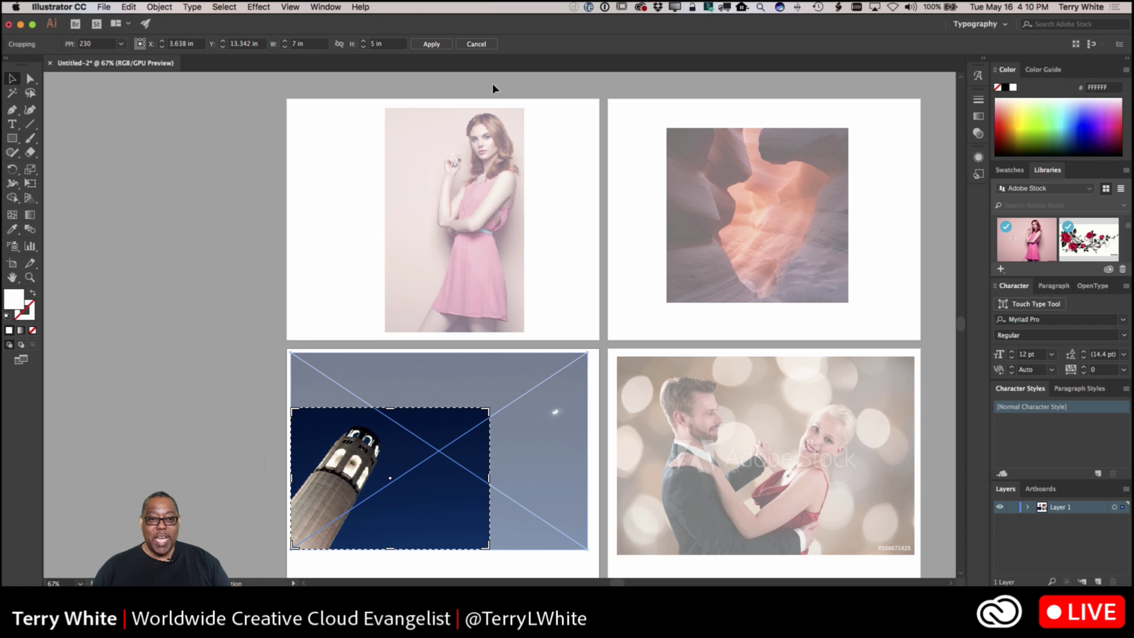
{"action": "left_click", "coordinate": [431, 43]}
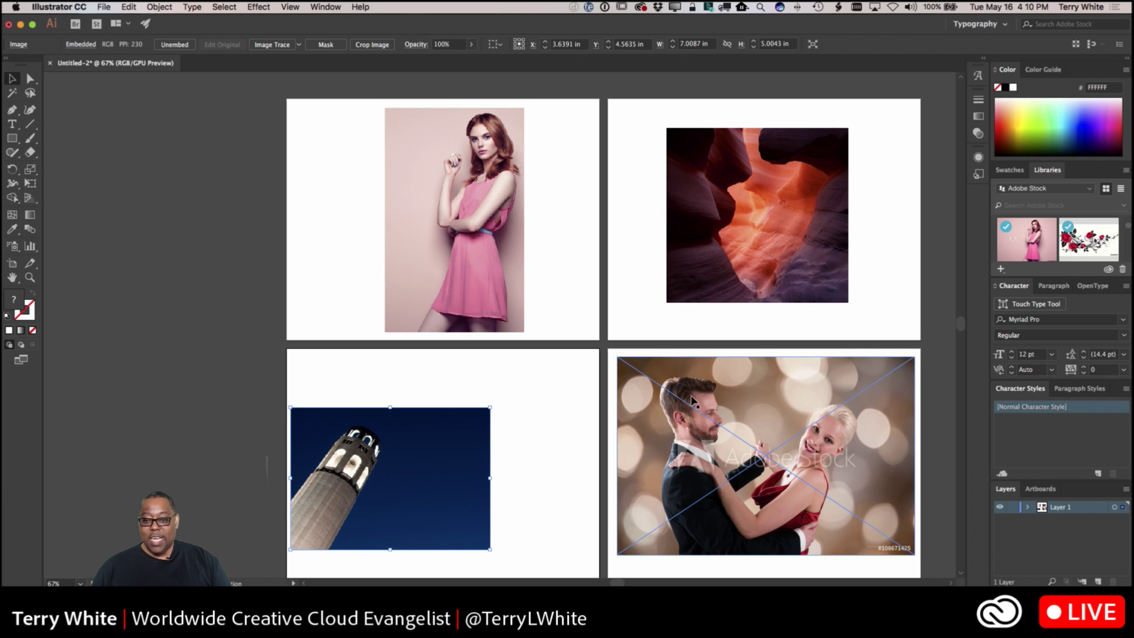
- Crop the dancing couple photo from the Control panel, pulling its right edge in to about 9 in wide
{"action": "left_click", "coordinate": [733, 395]}
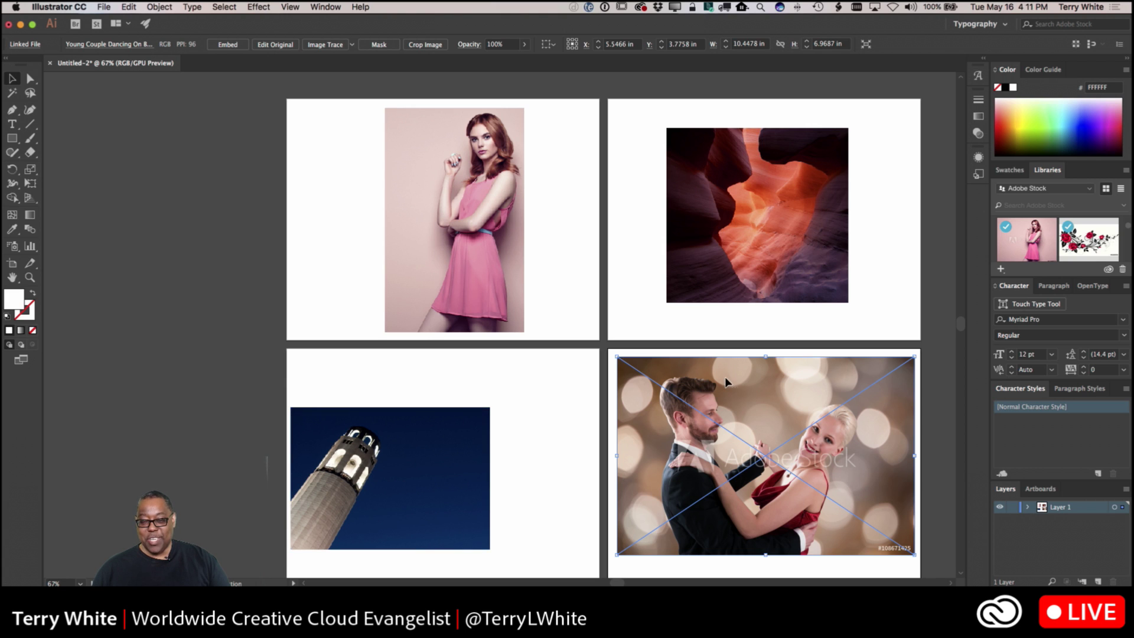
{"action": "left_click", "coordinate": [429, 45]}
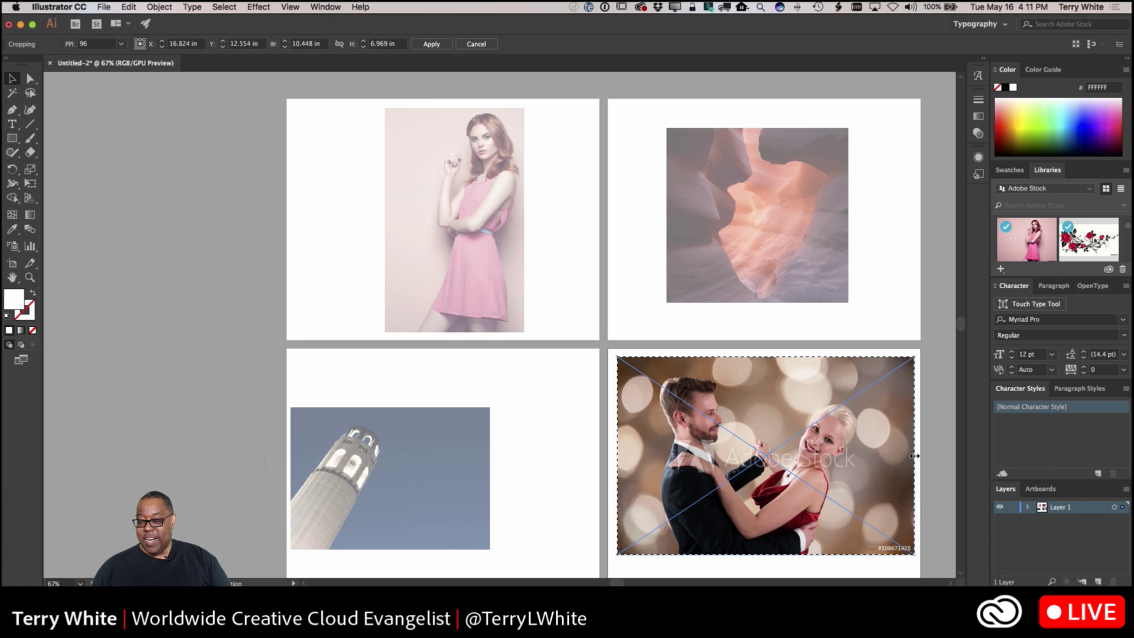
{"action": "left_click_drag", "start_coordinate": [914, 456], "coordinate": [871, 465]}
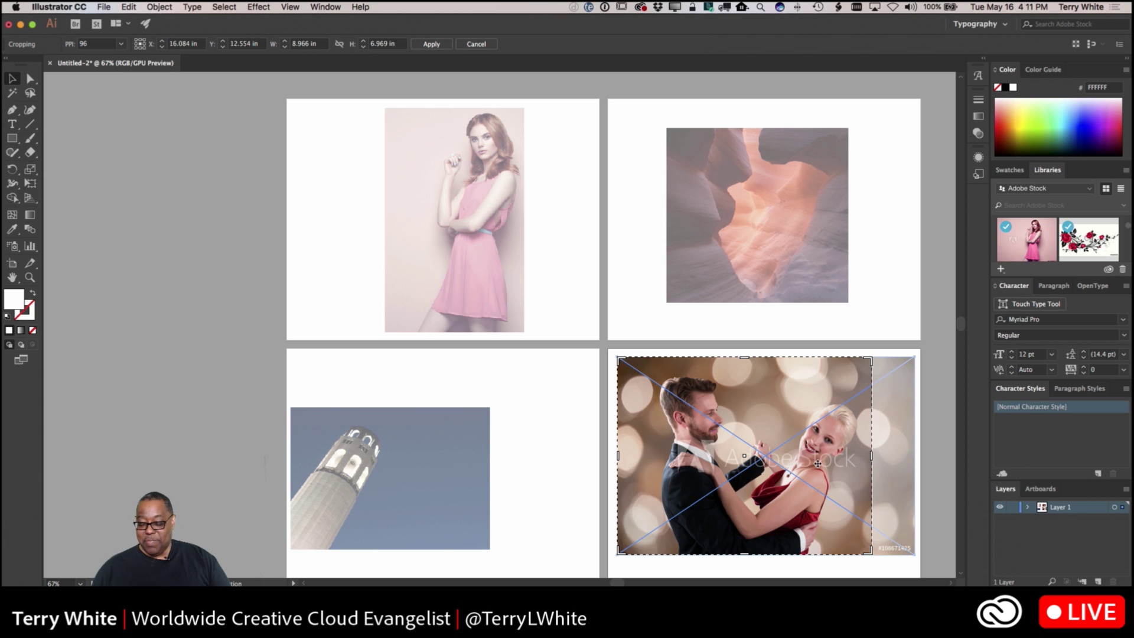
{"action": "mouse_move", "coordinate": [783, 432]}
{"action": "left_mouse_down"}
{"action": "mouse_move", "coordinate": [795, 433]}
{"action": "mouse_move", "coordinate": [771, 437]}
{"action": "left_mouse_up"}
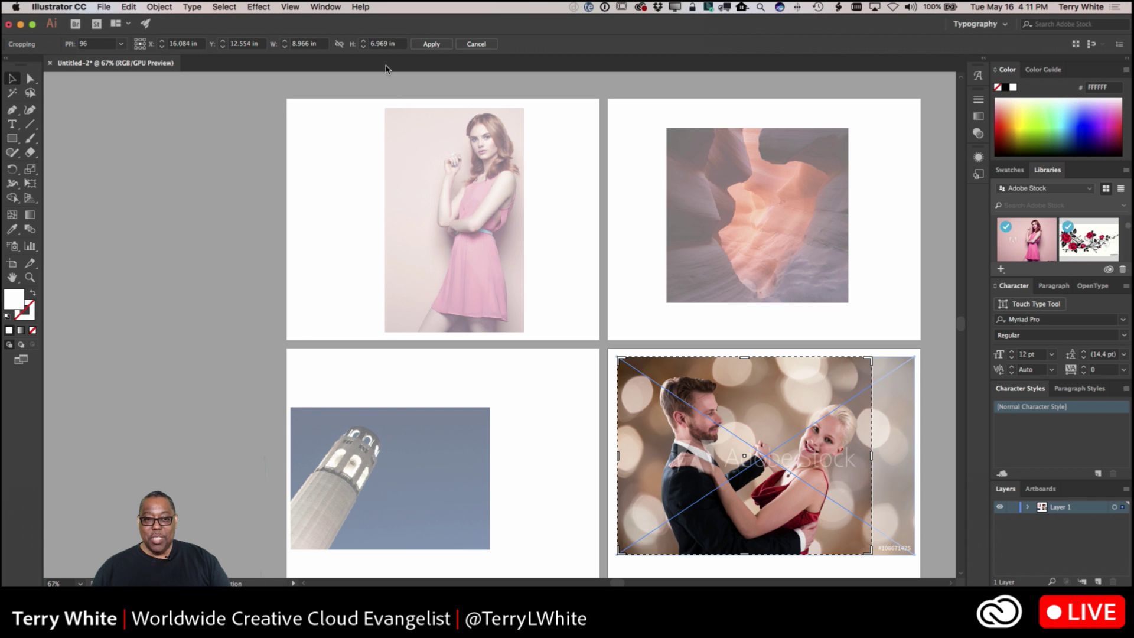
{"action": "left_click", "coordinate": [427, 46]}
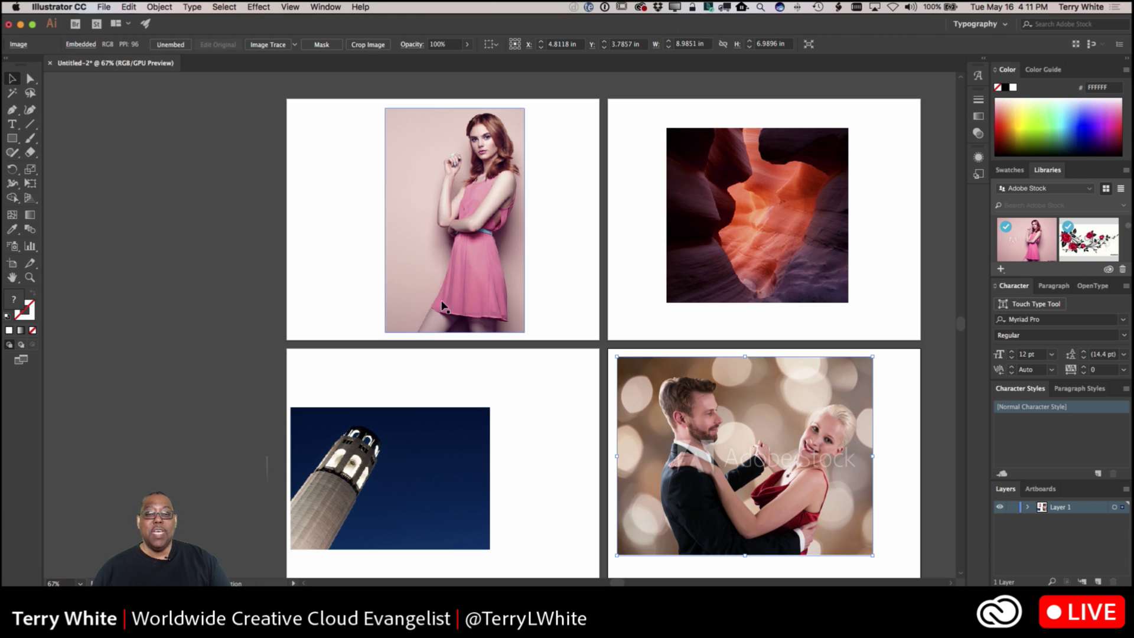
{"action": "mouse_move", "coordinate": [1020, 249]}
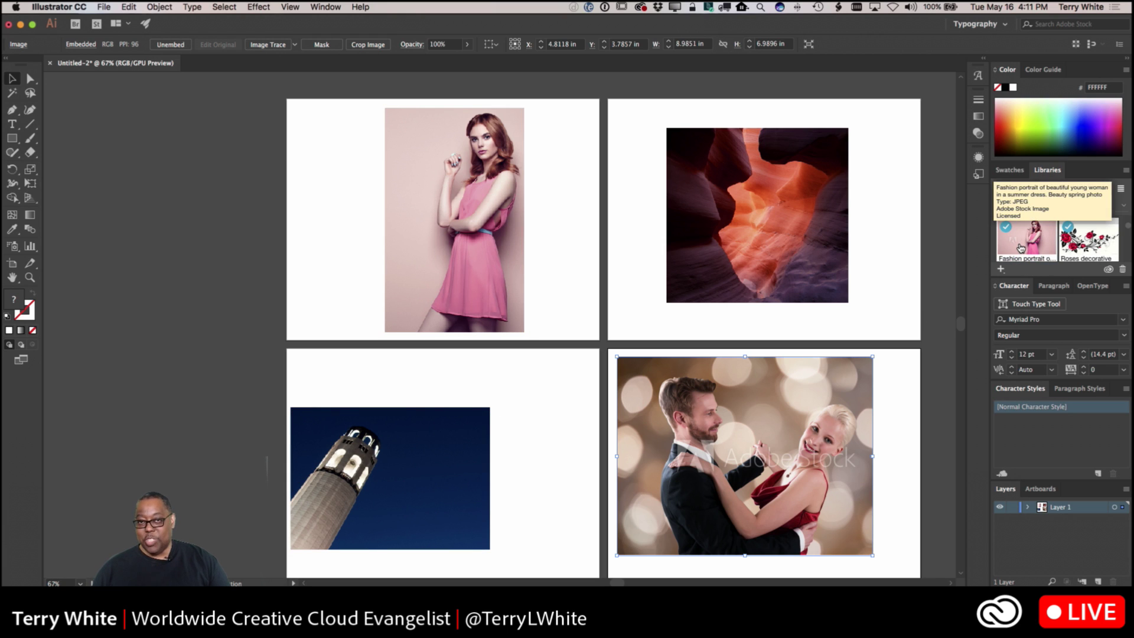